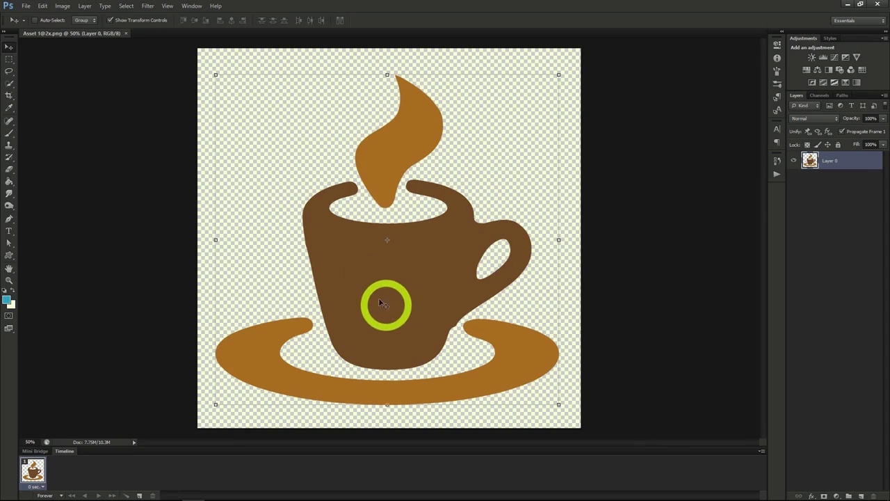
Try the Color Negative (RGB) preset of a Curves adjustment directly on the coffee cup layer.
{"action": "left_click", "coordinate": [61, 6]}
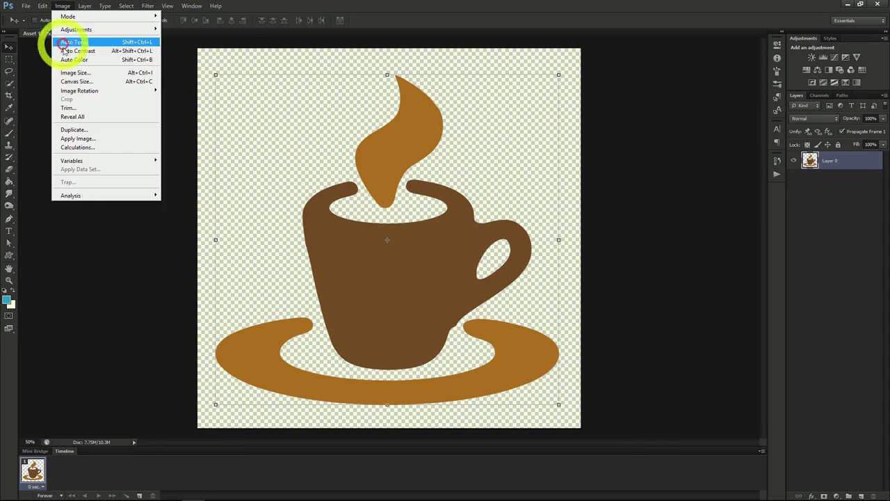
{"action": "mouse_move", "coordinate": [77, 29]}
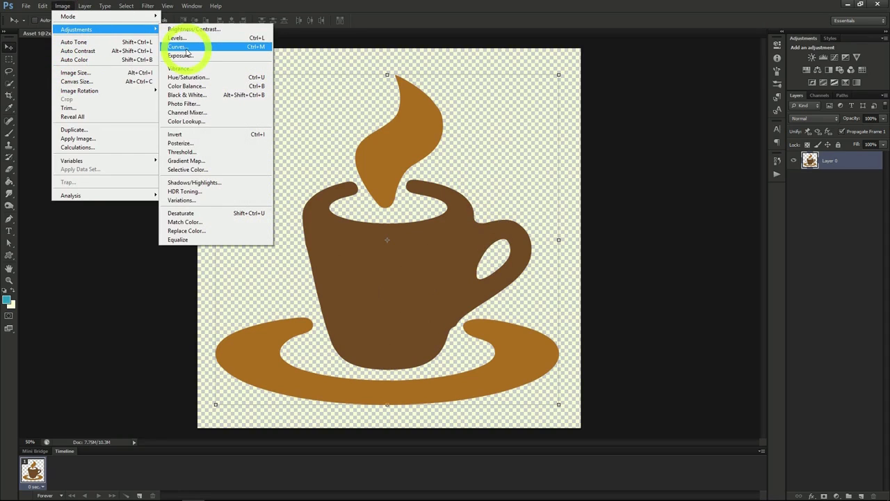
{"action": "left_click", "coordinate": [178, 47]}
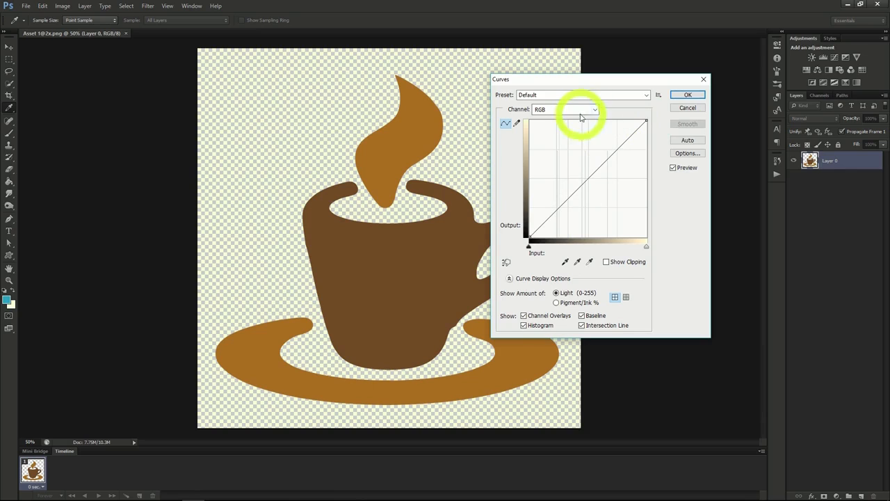
{"action": "left_click", "coordinate": [636, 94]}
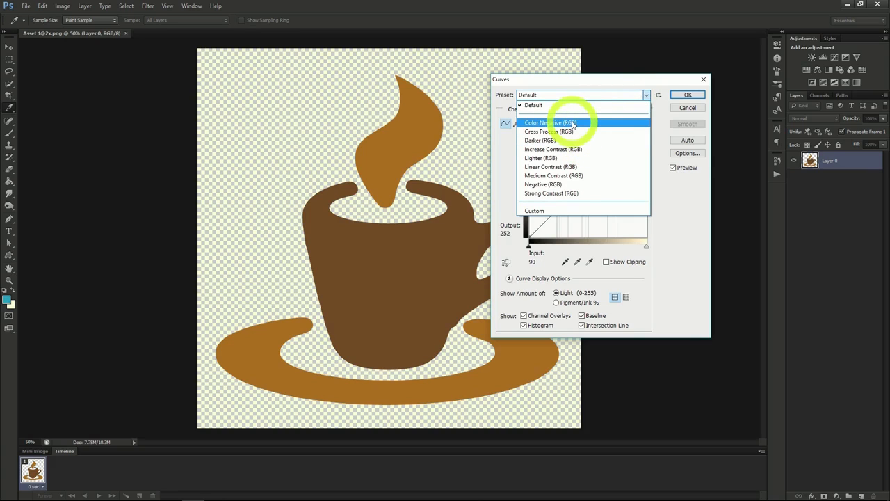
{"action": "left_click", "coordinate": [573, 123]}
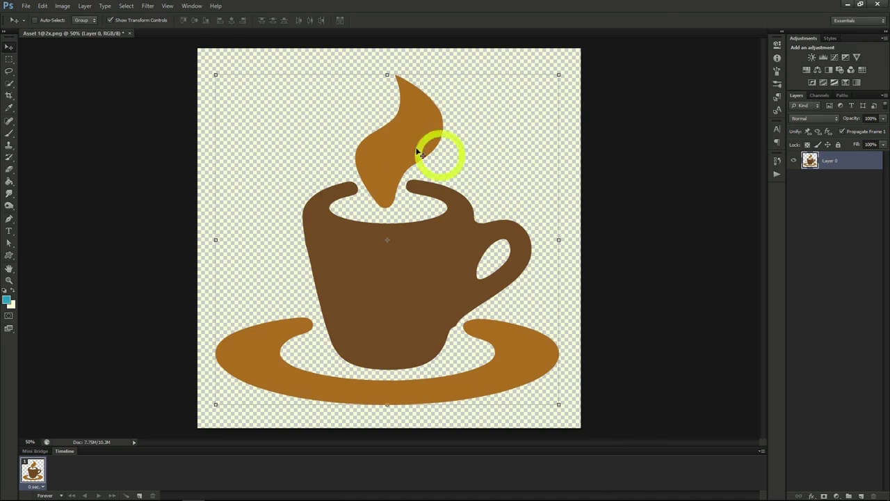
Add a Curves adjustment layer above the coffee cup layer and switch its visibility off and on.
{"action": "left_click", "coordinate": [85, 6]}
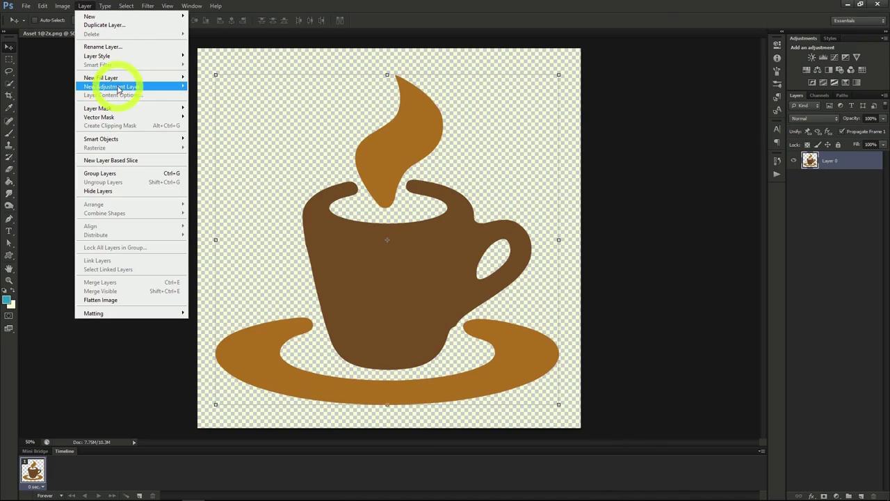
{"action": "mouse_move", "coordinate": [119, 87]}
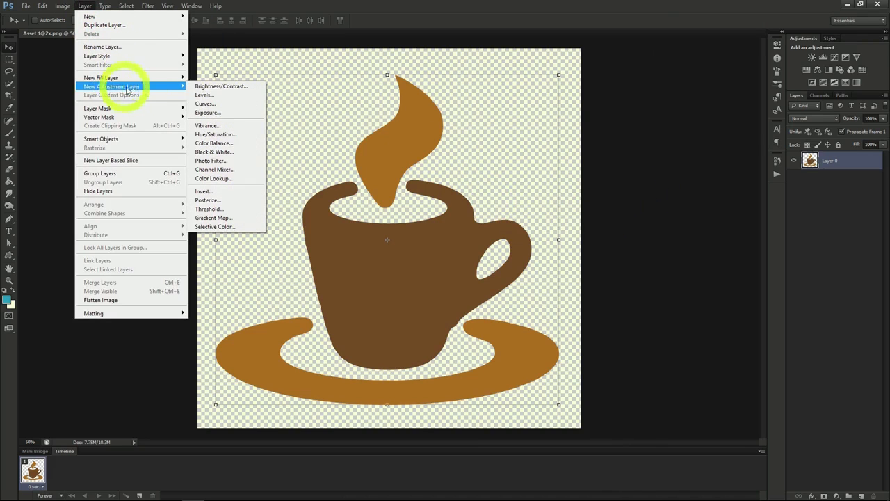
{"action": "left_click", "coordinate": [224, 106]}
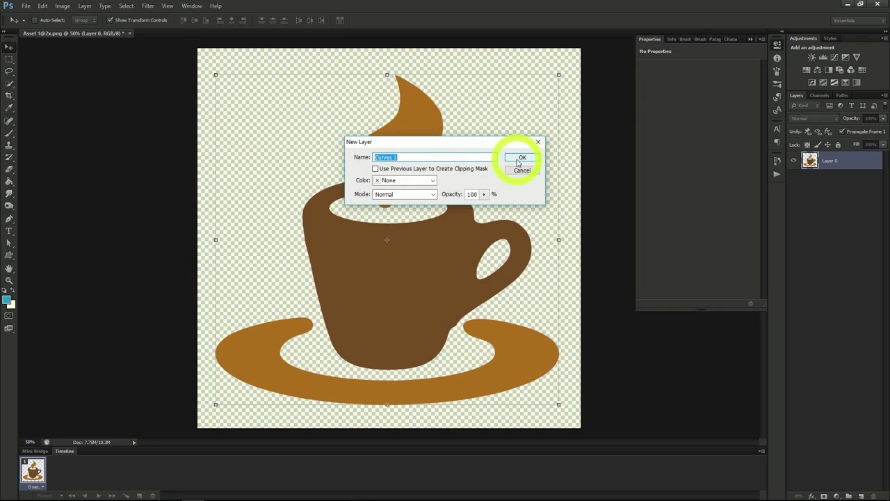
{"action": "left_click", "coordinate": [520, 160]}
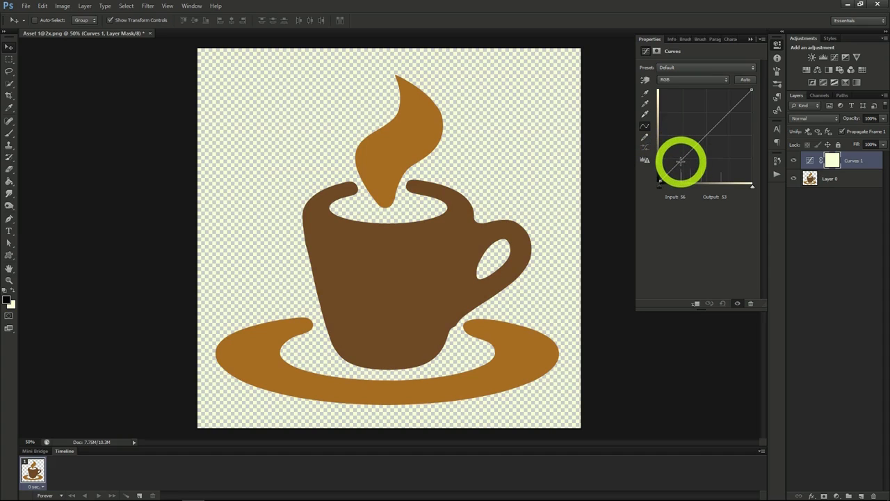
{"action": "left_click", "coordinate": [791, 161]}
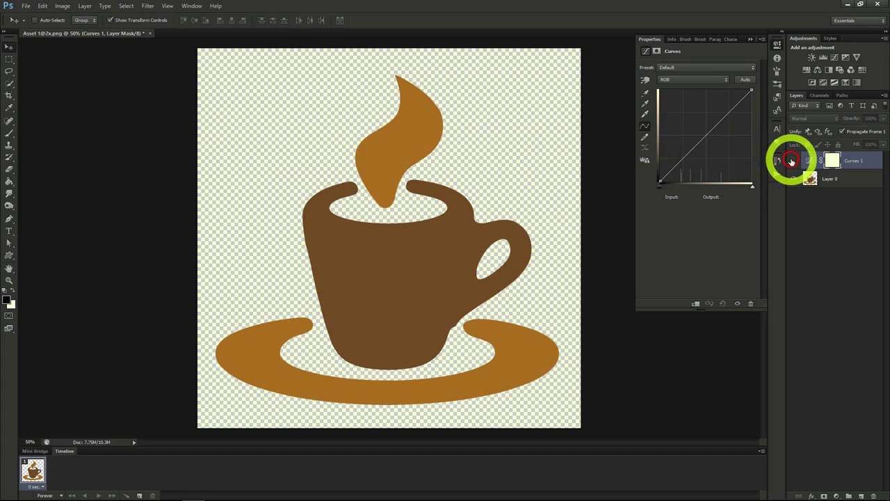
{"action": "left_click", "coordinate": [792, 162]}
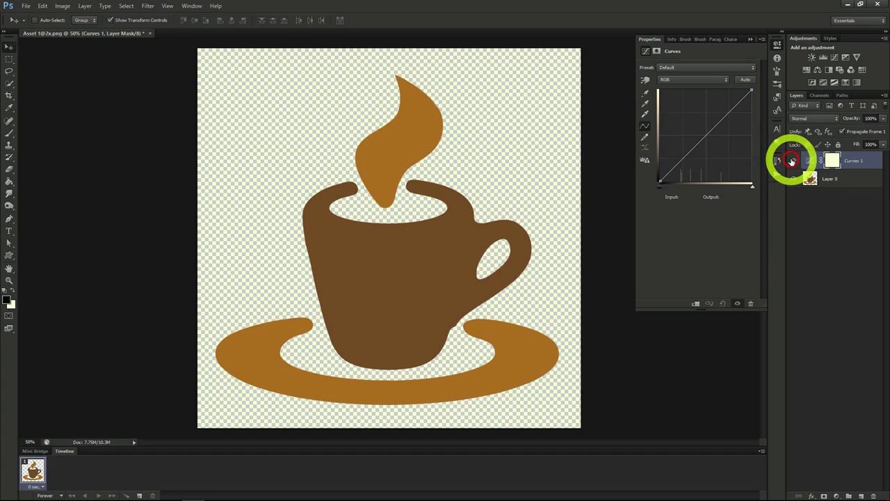
Shape the RGB curve with shadow, midtone and highlight points, lowering the shadow point to input 88, output 20 and raising the highlight point.
{"action": "left_click", "coordinate": [680, 163]}
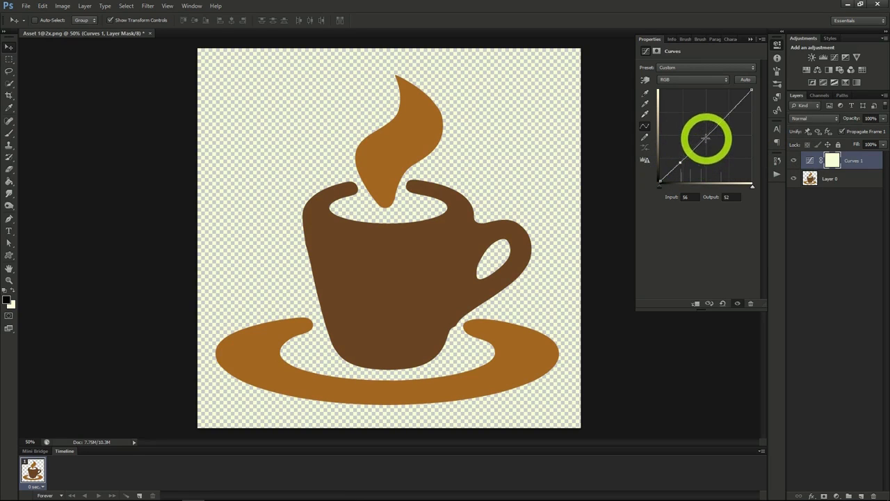
{"action": "left_click", "coordinate": [705, 138]}
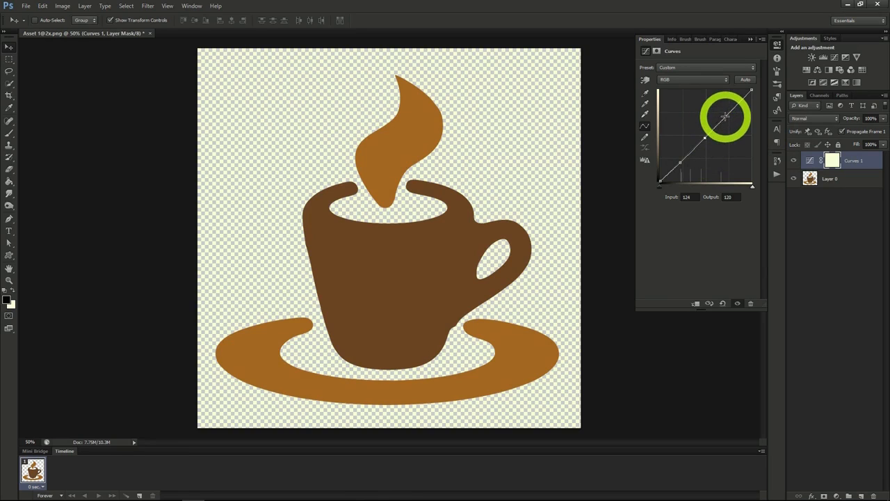
{"action": "left_click", "coordinate": [724, 117]}
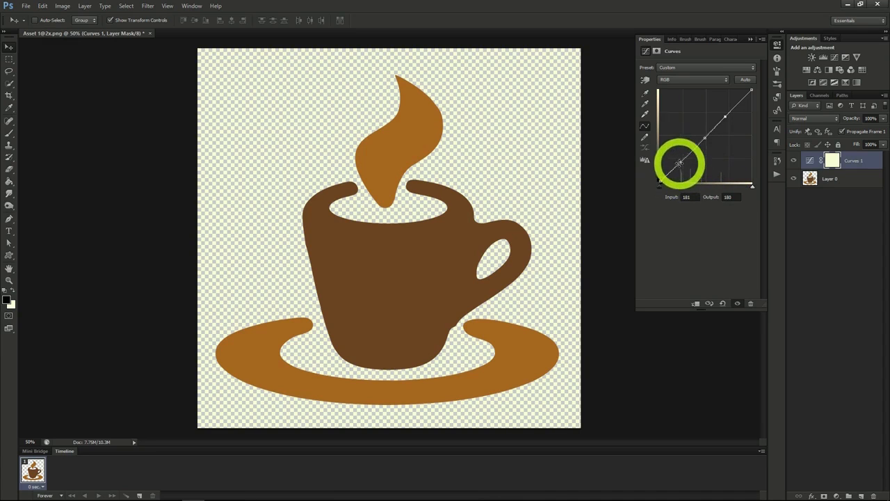
{"action": "left_click_drag", "start_coordinate": [681, 160], "coordinate": [691, 173]}
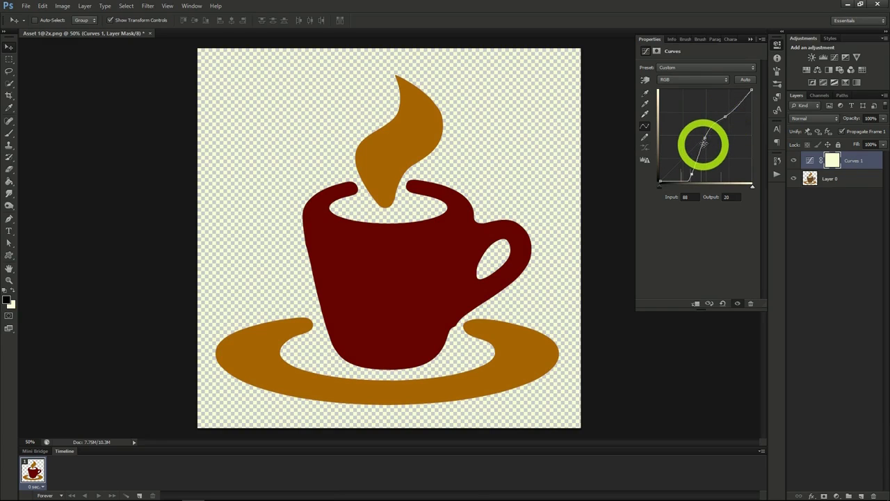
{"action": "left_click_drag", "start_coordinate": [726, 119], "coordinate": [704, 108]}
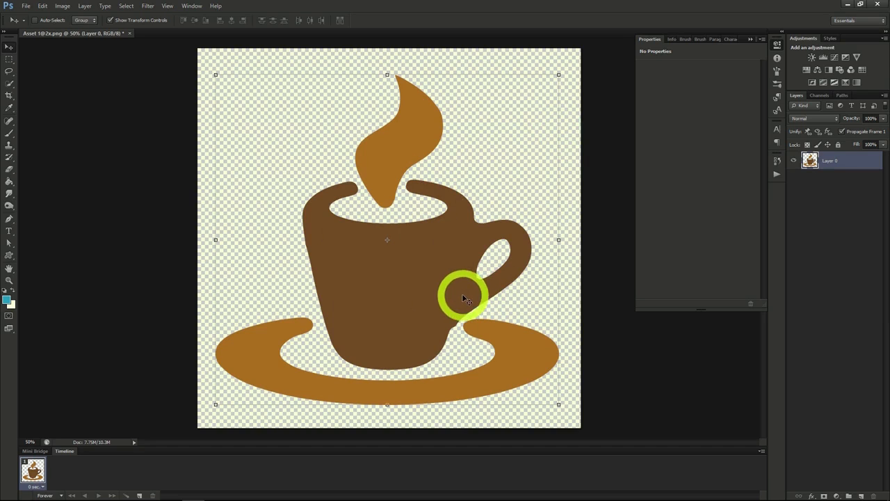
Add a Brightness/Contrast adjustment layer over the coffee cup with brightness -61 and contrast 55.
{"action": "left_click", "coordinate": [63, 5]}
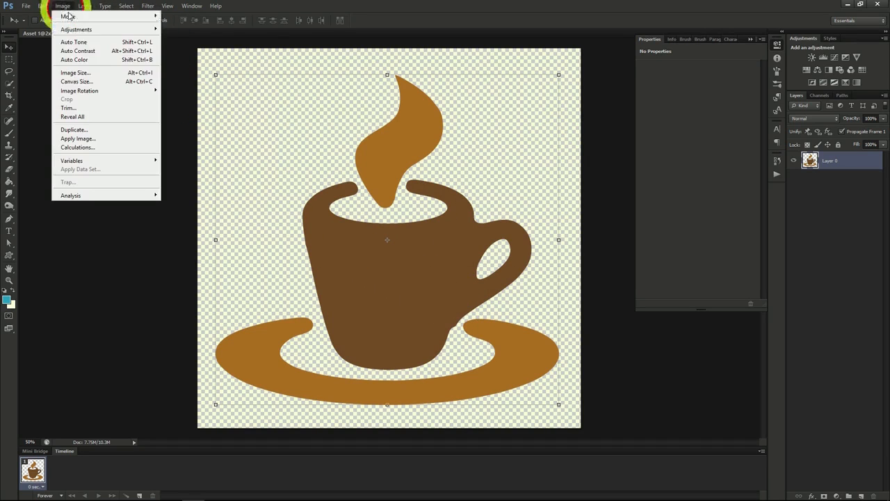
{"action": "mouse_move", "coordinate": [77, 29]}
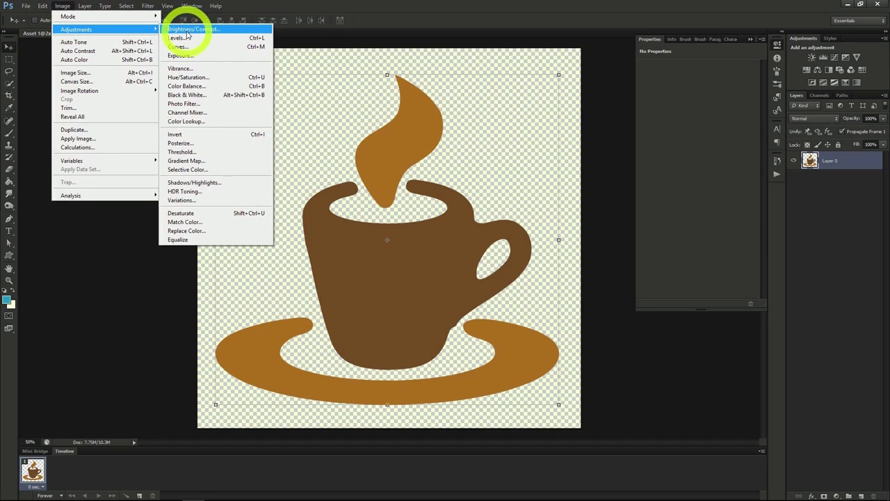
{"action": "mouse_move", "coordinate": [87, 8]}
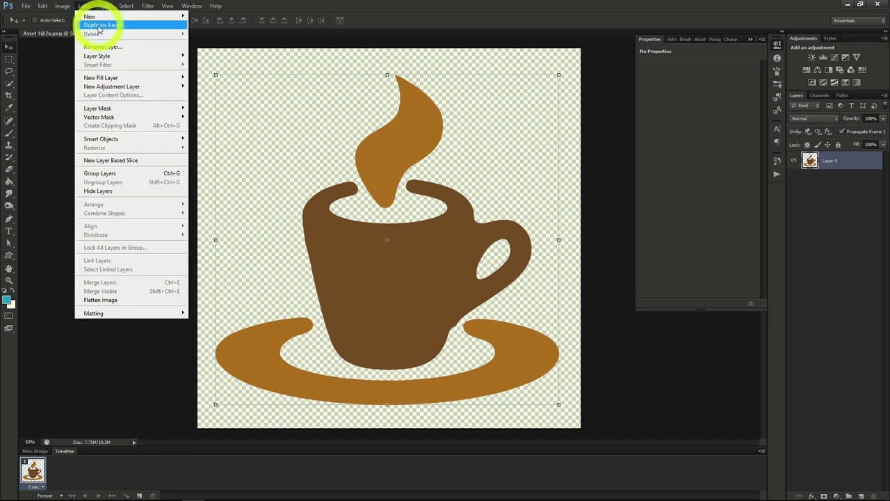
{"action": "mouse_move", "coordinate": [109, 88]}
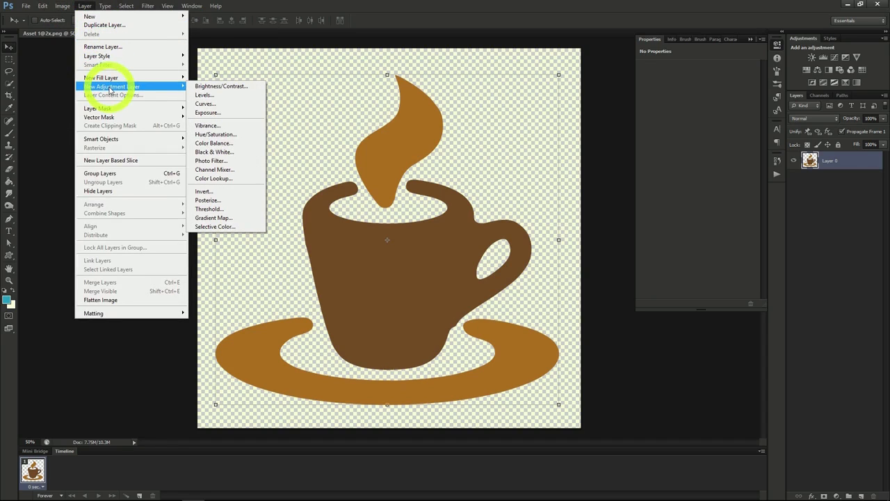
{"action": "left_click", "coordinate": [218, 87]}
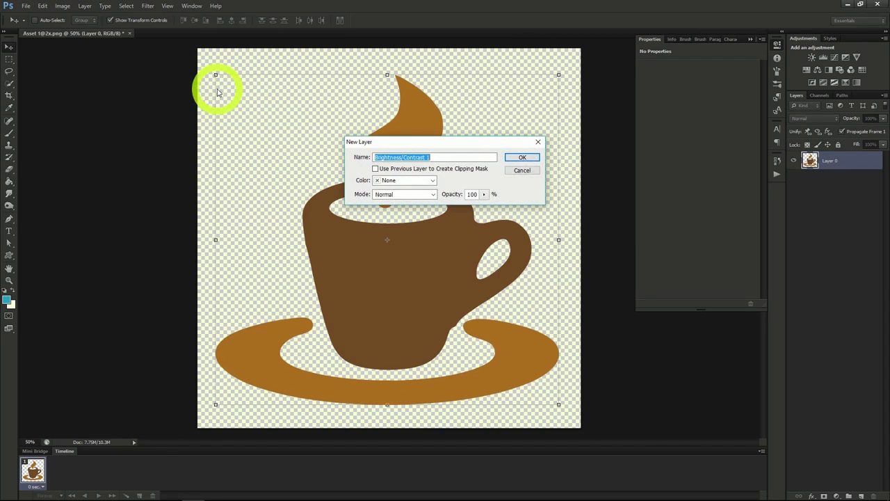
{"action": "left_click", "coordinate": [518, 157]}
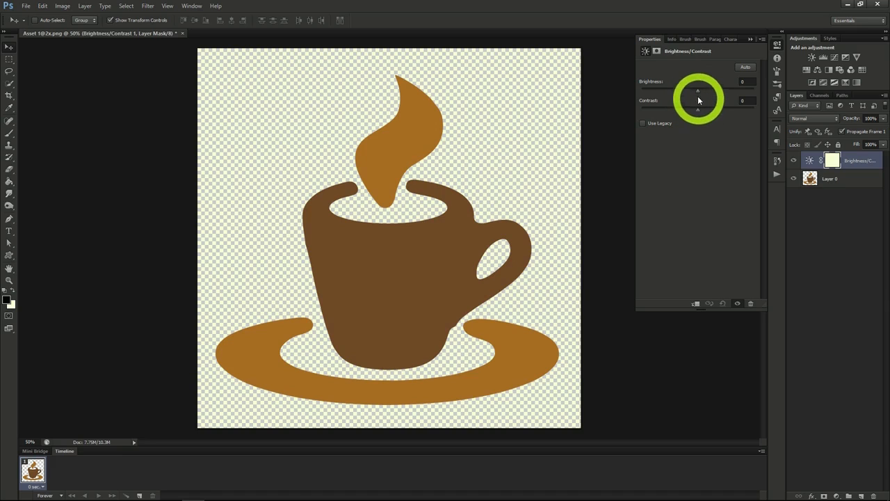
{"action": "left_click_drag", "start_coordinate": [698, 90], "coordinate": [713, 112]}
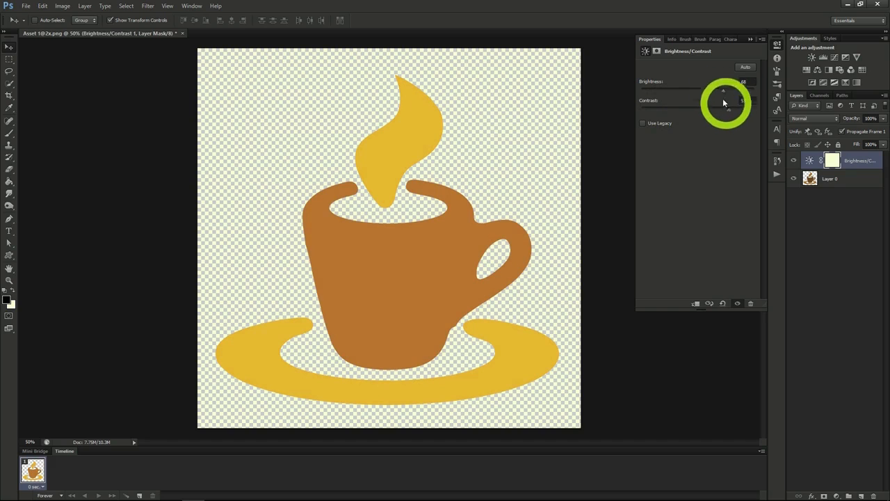
{"action": "left_click_drag", "start_coordinate": [721, 90], "coordinate": [675, 89]}
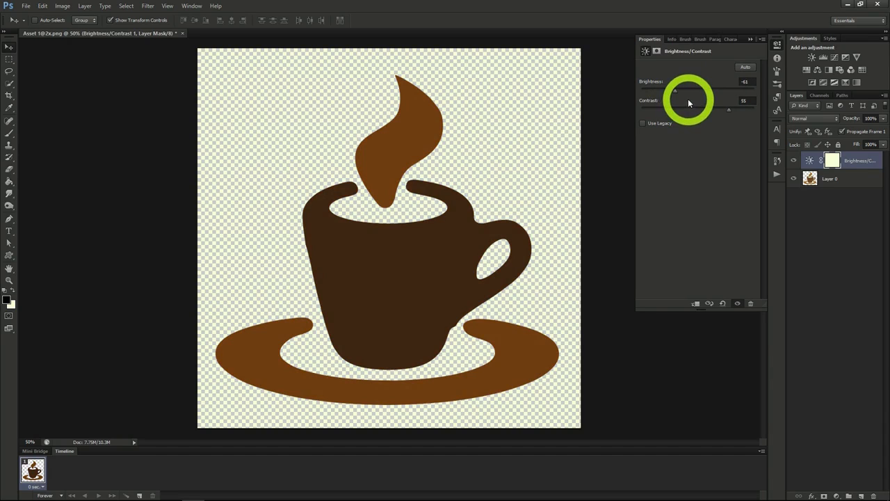
Add an Exposure adjustment layer above the Brightness/Contrast layer and vary its exposure and gamma correction.
{"action": "left_click", "coordinate": [89, 14]}
{"action": "mouse_move", "coordinate": [109, 89]}
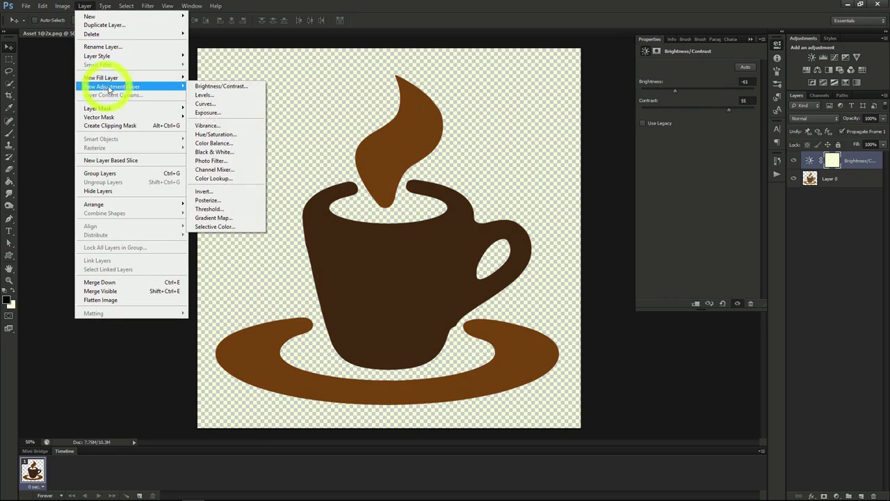
{"action": "left_click", "coordinate": [223, 114]}
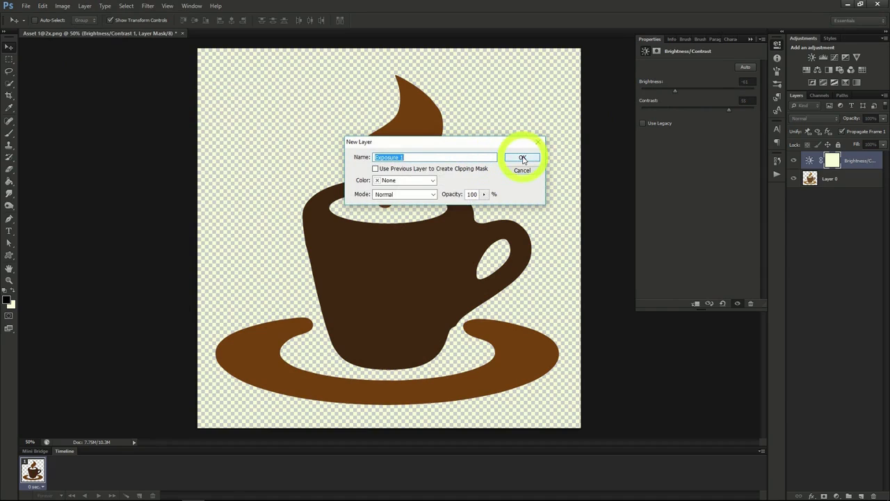
{"action": "left_click", "coordinate": [522, 159]}
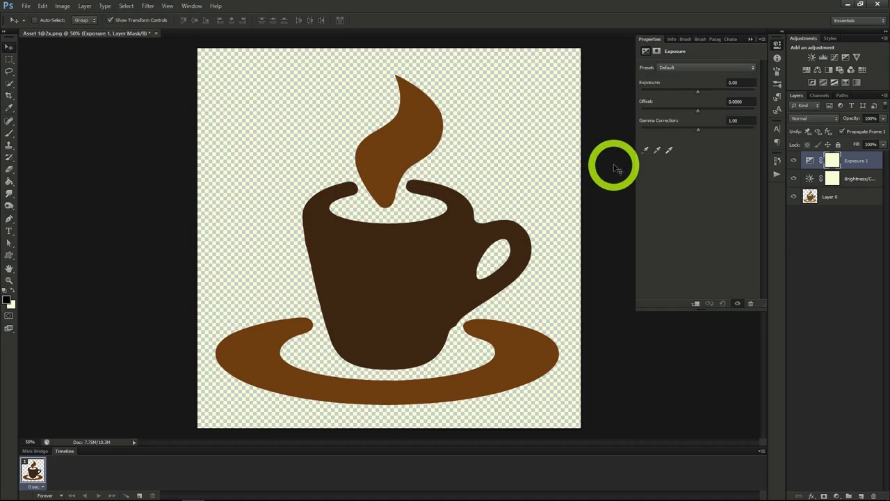
{"action": "left_click_drag", "start_coordinate": [698, 91], "coordinate": [696, 130]}
{"action": "left_click_drag", "start_coordinate": [679, 92], "coordinate": [707, 127]}
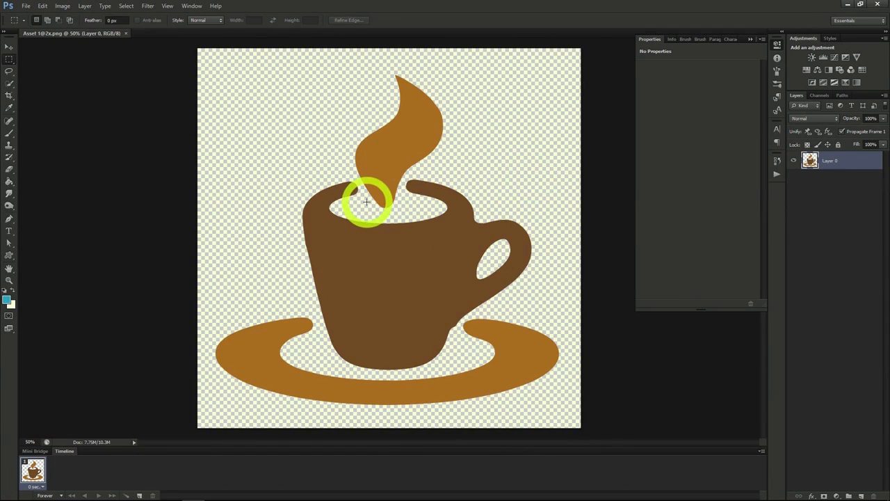
Add a Hue/Saturation adjustment layer above the coffee cup layer.
{"action": "left_click", "coordinate": [85, 6]}
{"action": "mouse_move", "coordinate": [120, 88]}
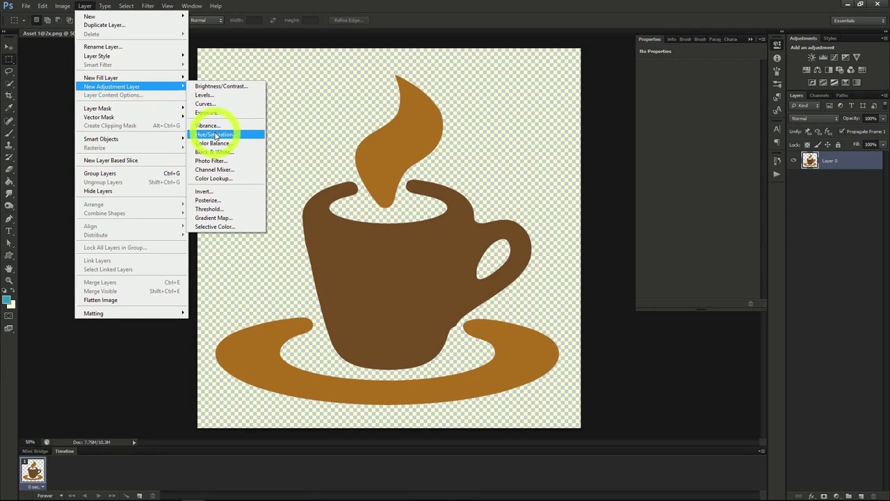
{"action": "left_click", "coordinate": [216, 134]}
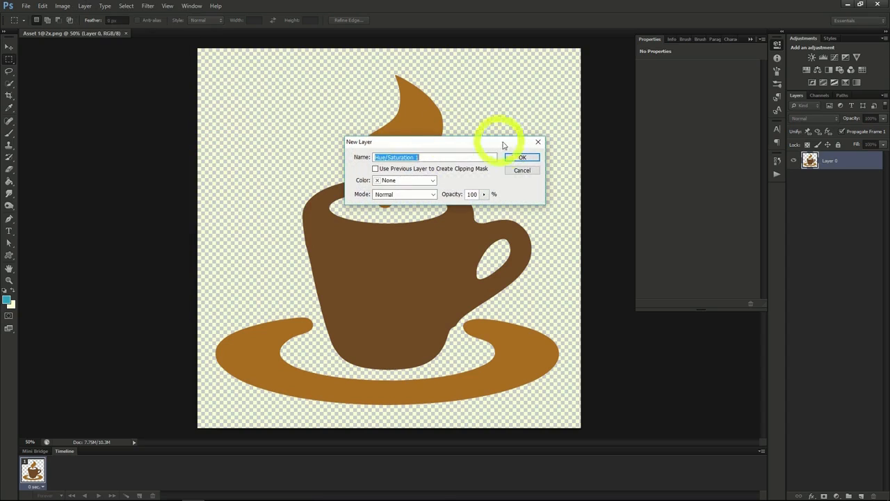
{"action": "left_click", "coordinate": [518, 157]}
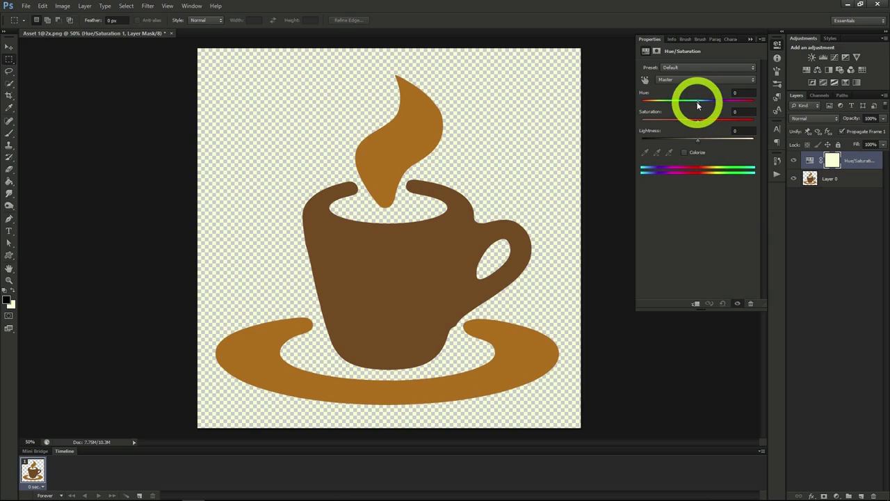
Recolour the coffee cup artwork with a hue of +162 and a saturation of +48, and fine-tune the lightness.
{"action": "left_click_drag", "start_coordinate": [698, 123], "coordinate": [699, 143]}
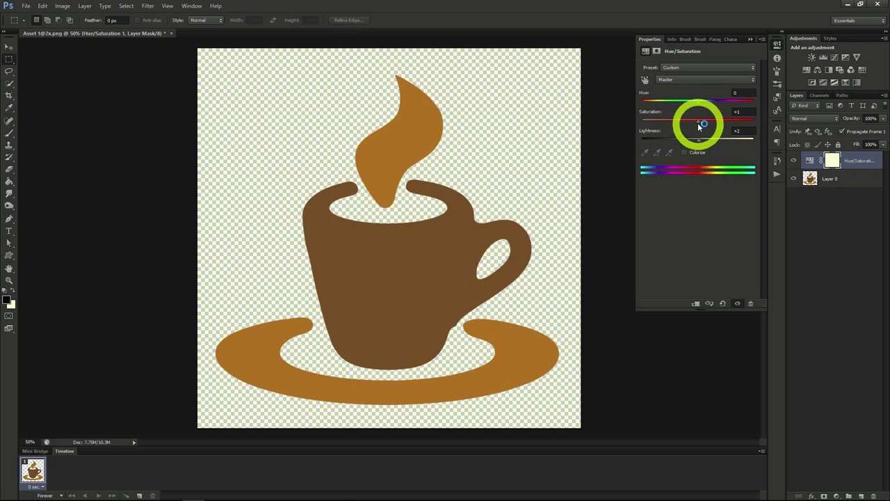
{"action": "left_click_drag", "start_coordinate": [698, 122], "coordinate": [712, 122]}
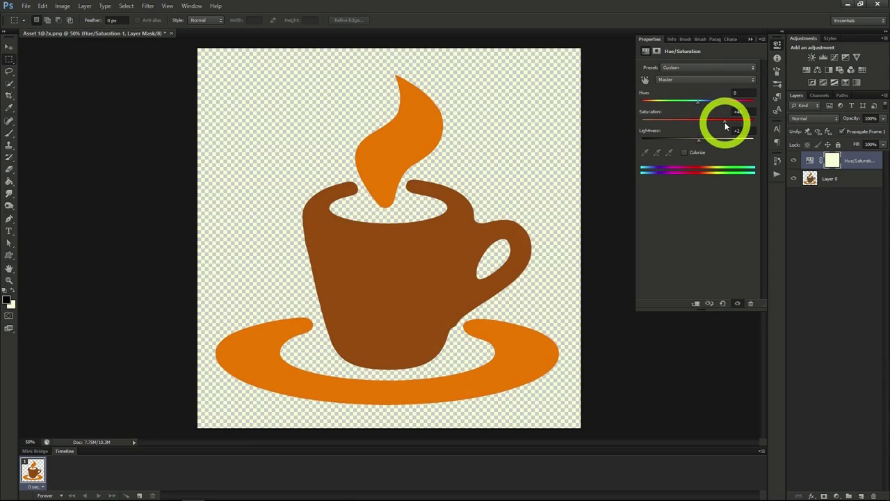
{"action": "left_click_drag", "start_coordinate": [699, 103], "coordinate": [750, 109]}
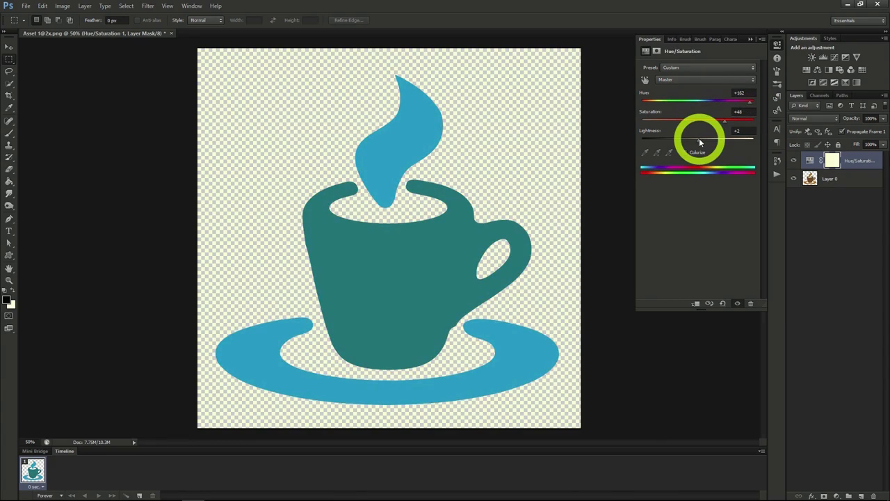
{"action": "mouse_move", "coordinate": [700, 142]}
{"action": "left_mouse_down"}
{"action": "mouse_move", "coordinate": [715, 142]}
{"action": "mouse_move", "coordinate": [699, 143]}
{"action": "left_mouse_up"}
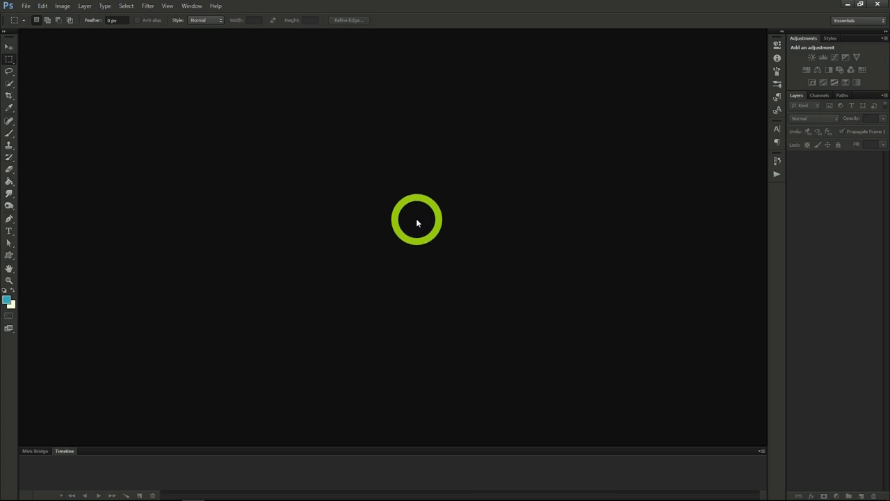
Create a new transparent document 970 pixels wide and 90 pixels high at 72 pixels/inch.
{"action": "left_click", "coordinate": [26, 6]}
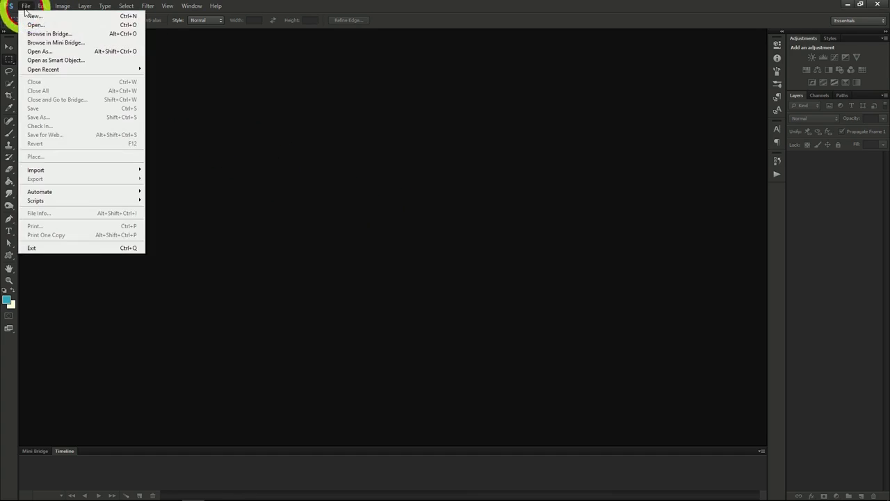
{"action": "left_click", "coordinate": [30, 17]}
{"action": "double_click", "coordinate": [313, 204]}
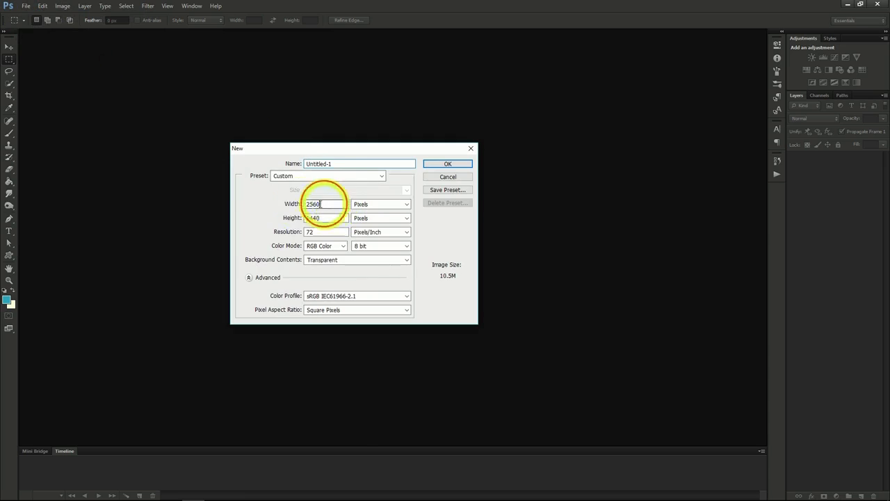
{"action": "type", "text": "970"}
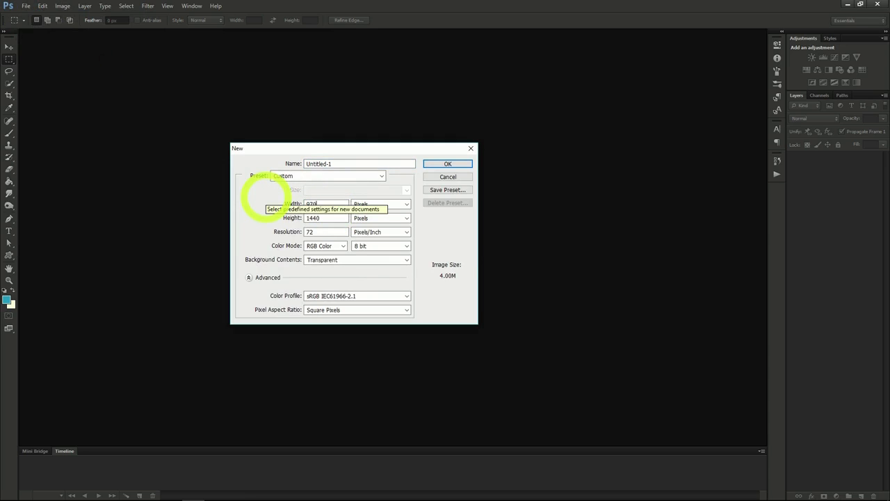
{"action": "double_click", "coordinate": [334, 217]}
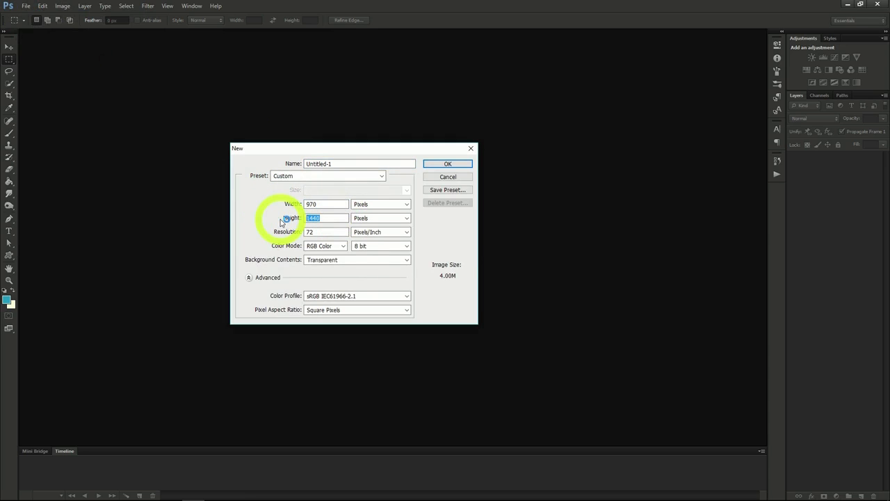
{"action": "type", "text": "90"}
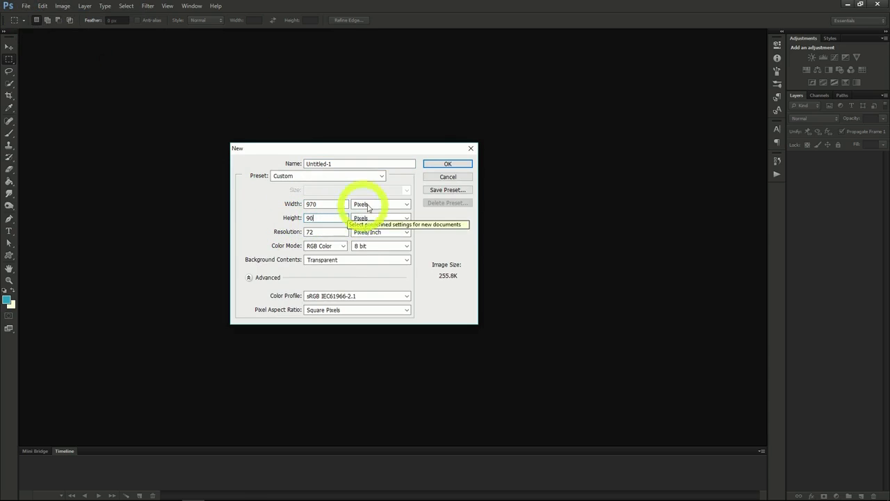
{"action": "left_click", "coordinate": [330, 204]}
{"action": "left_click", "coordinate": [327, 218]}
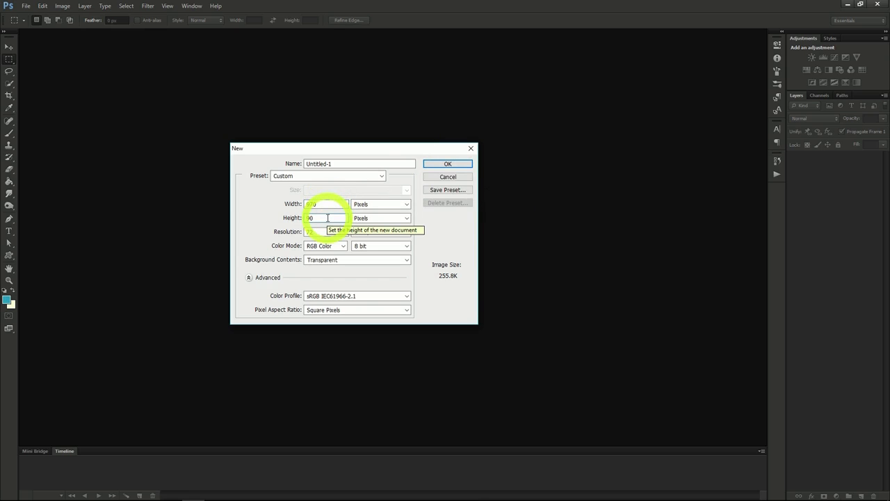
{"action": "left_click", "coordinate": [434, 165]}
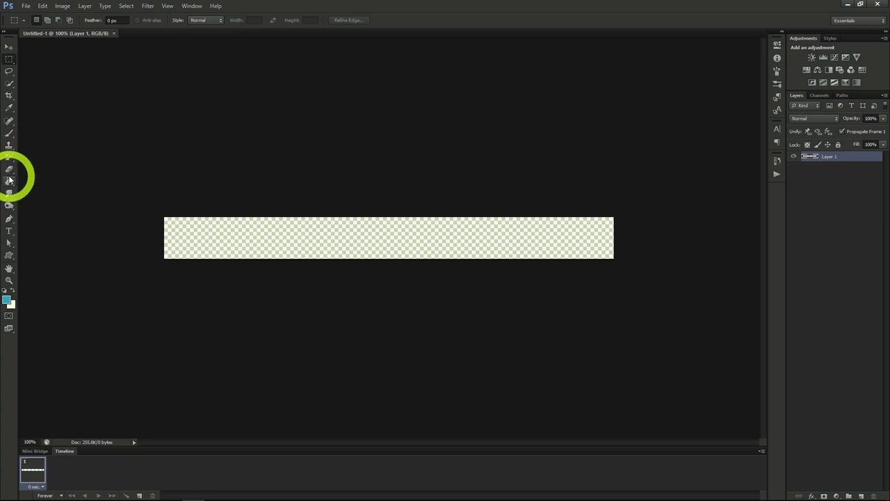
Swap the foreground and background colours and fill the empty banner layer with the pale cream colour.
{"action": "left_click", "coordinate": [9, 181]}
{"action": "left_click", "coordinate": [13, 291]}
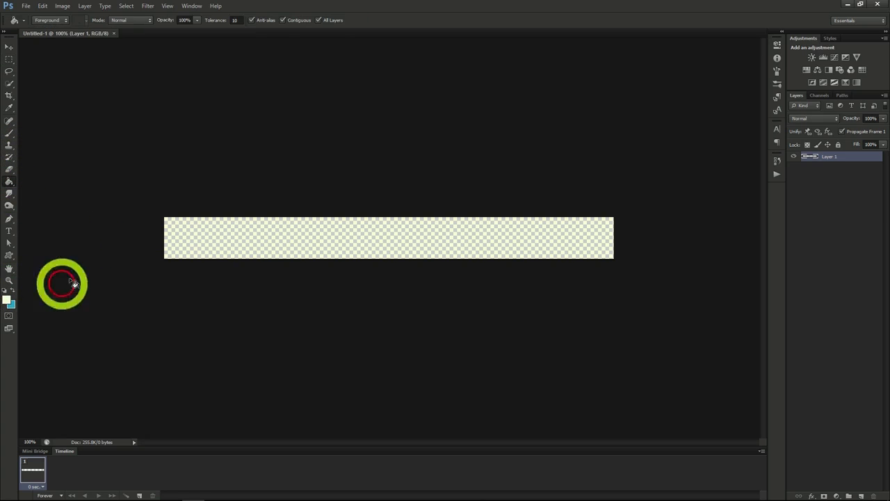
{"action": "left_click", "coordinate": [196, 237]}
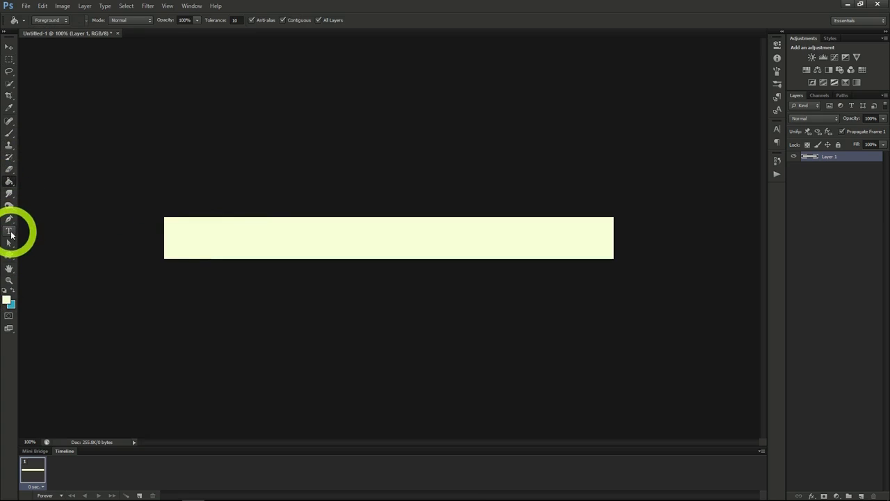
Add the black Segoe Script text "10 Apples for 3.99" at 55.12 pt in the middle of the banner.
{"action": "left_click", "coordinate": [10, 231]}
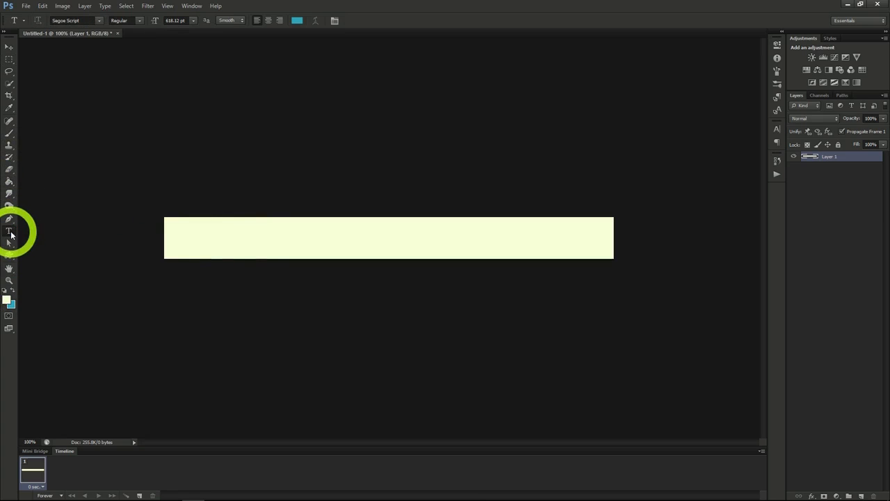
{"action": "left_click", "coordinate": [777, 129]}
{"action": "left_click", "coordinate": [746, 184]}
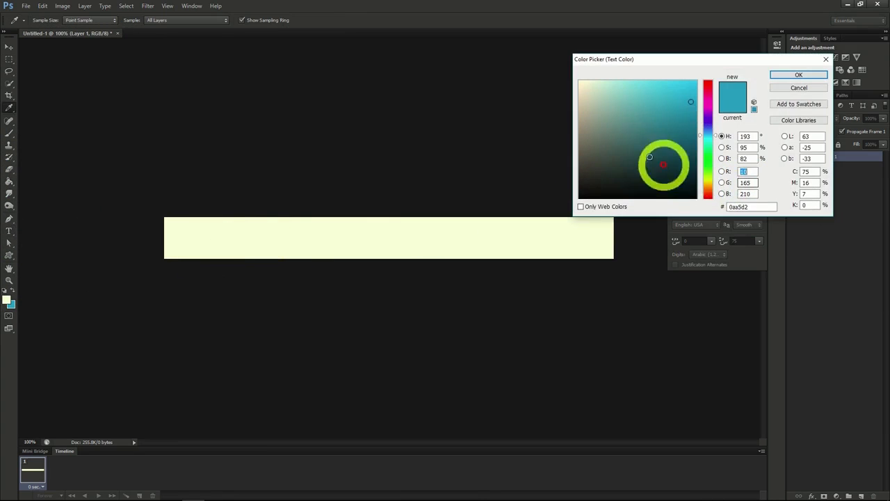
{"action": "left_click_drag", "start_coordinate": [663, 165], "coordinate": [685, 200]}
{"action": "left_click", "coordinate": [789, 74]}
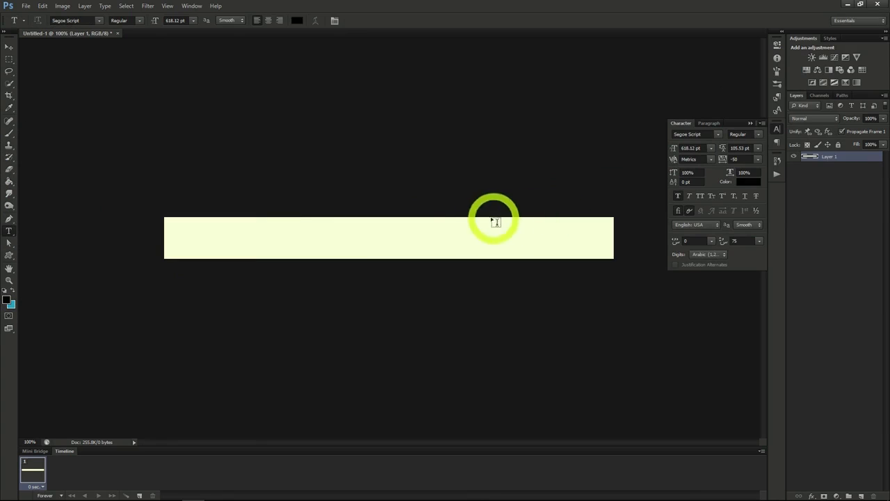
{"action": "left_click", "coordinate": [279, 221]}
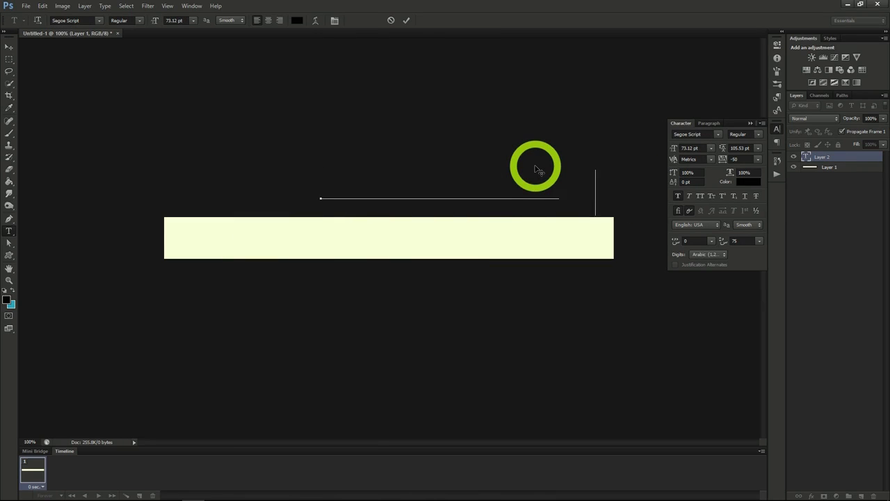
{"action": "left_click_drag", "start_coordinate": [497, 149], "coordinate": [431, 205]}
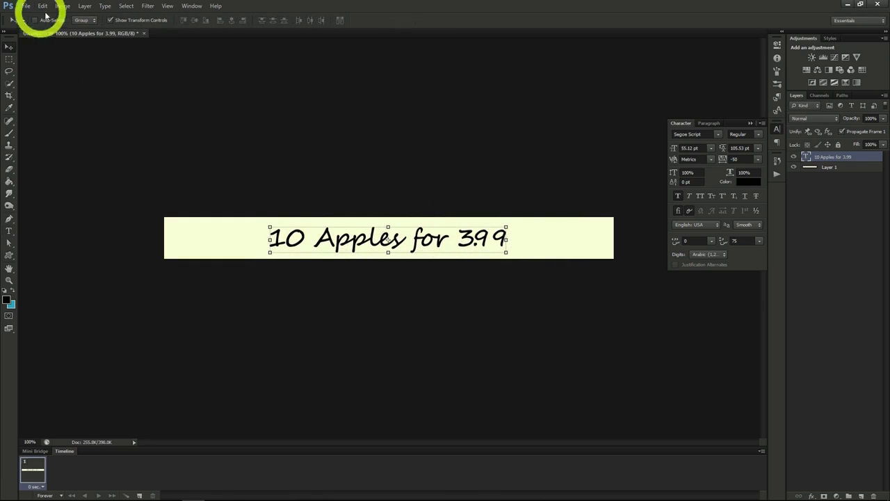
Select the whole canvas and align the text layer to its horizontal centre.
{"action": "left_click", "coordinate": [126, 6]}
{"action": "left_click", "coordinate": [128, 17]}
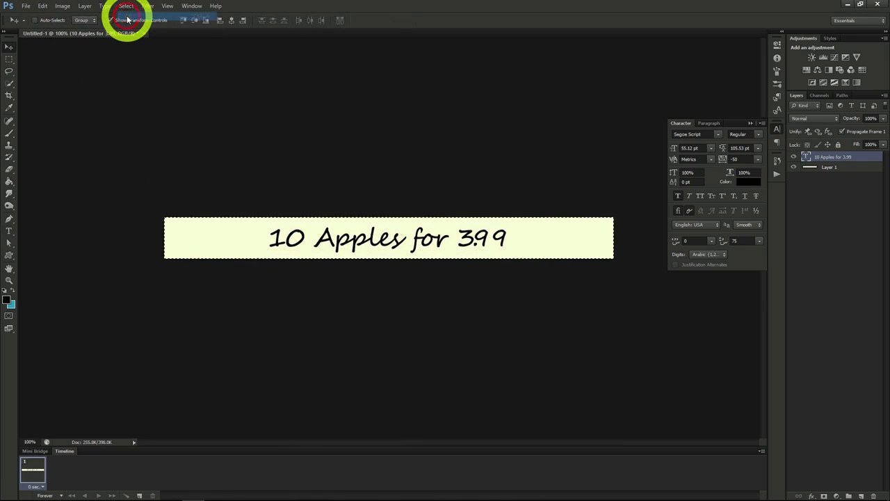
{"action": "left_click", "coordinate": [232, 23]}
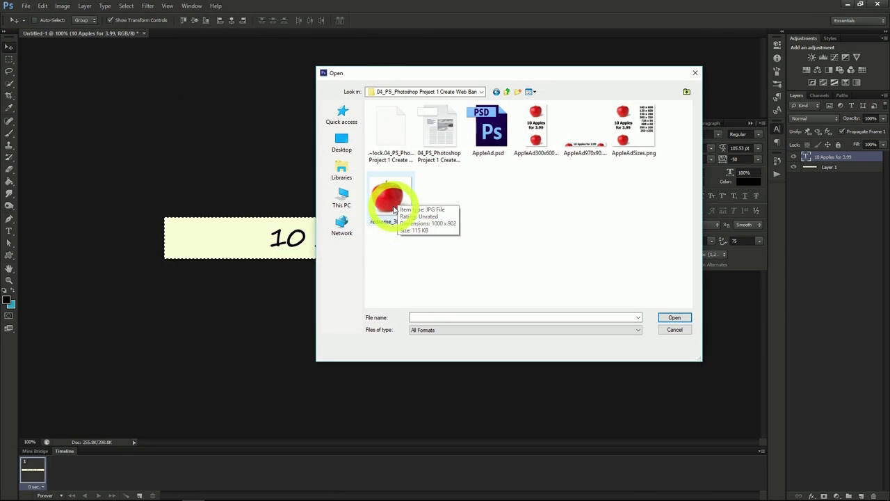
Open redrome_300.jpg and copy the whole apple image.
{"action": "double_click", "coordinate": [394, 210]}
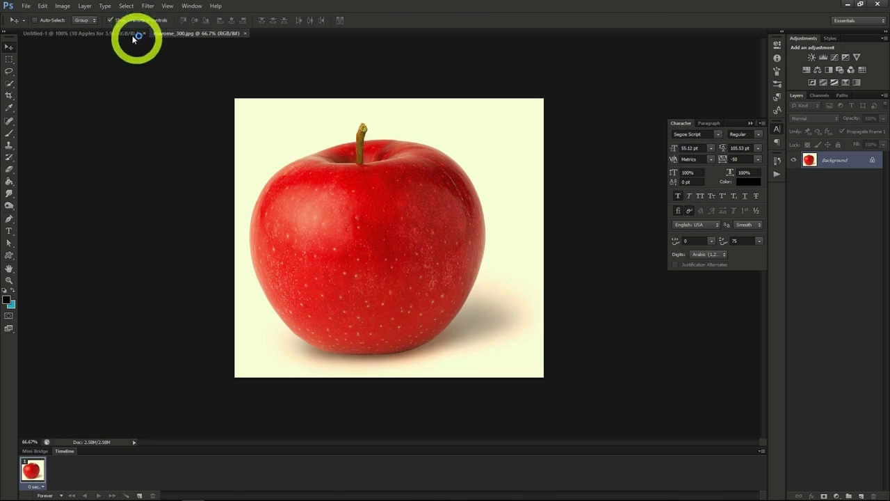
{"action": "left_click", "coordinate": [126, 6]}
{"action": "left_click", "coordinate": [42, 8]}
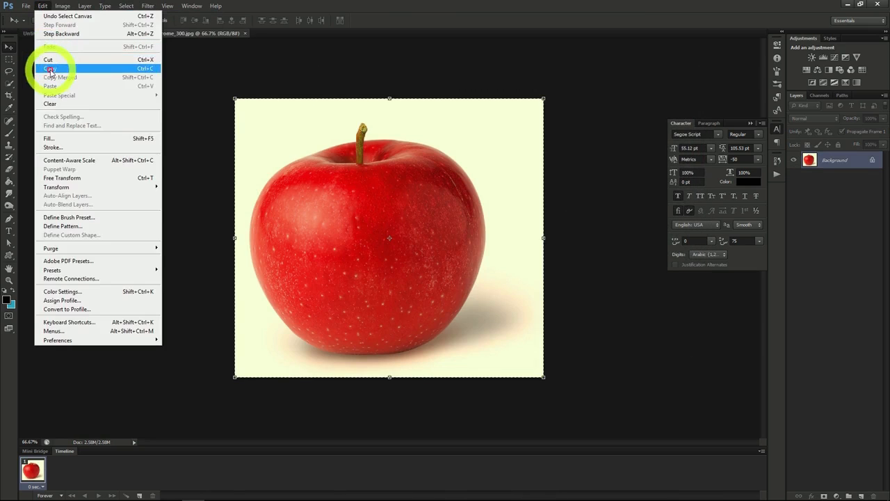
{"action": "left_click", "coordinate": [55, 69]}
Place the apple in the banner at reduced size, with one copy on either side of the text.
{"action": "left_click_drag", "start_coordinate": [602, 246], "coordinate": [579, 245]}
{"action": "left_click_drag", "start_coordinate": [579, 245], "coordinate": [580, 246]}
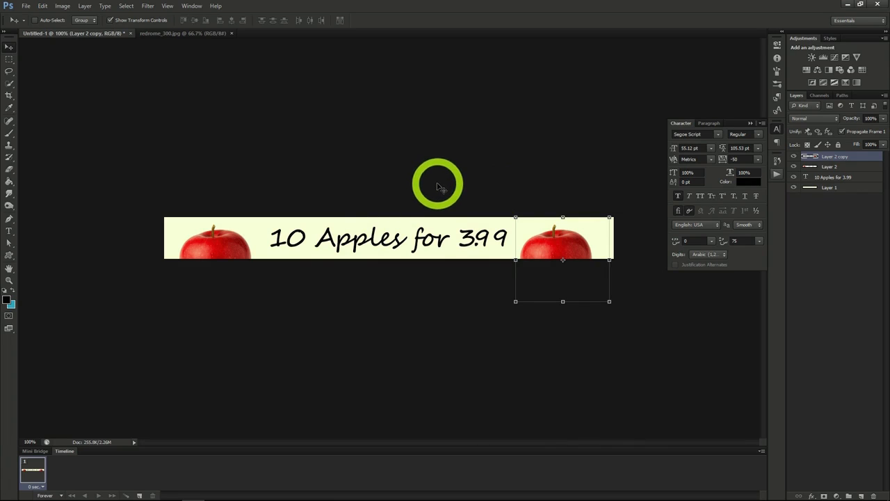
Save the banner as appleAd1.psd in Photoshop format with Maximize Compatibility enabled.
{"action": "left_click", "coordinate": [26, 7]}
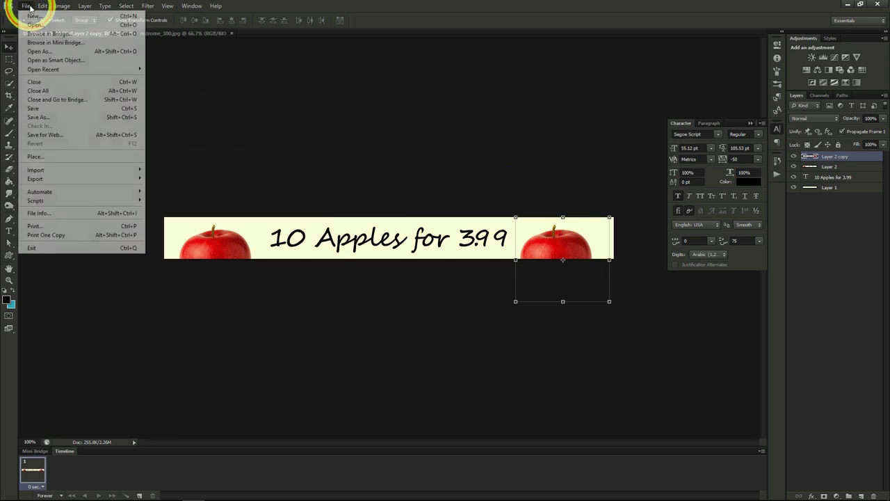
{"action": "left_click", "coordinate": [47, 110]}
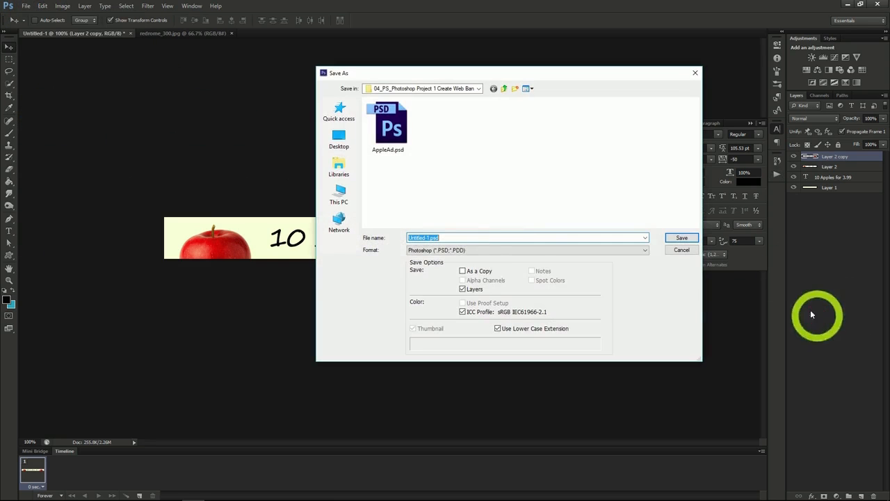
{"action": "type", "text": "appleAd2"}
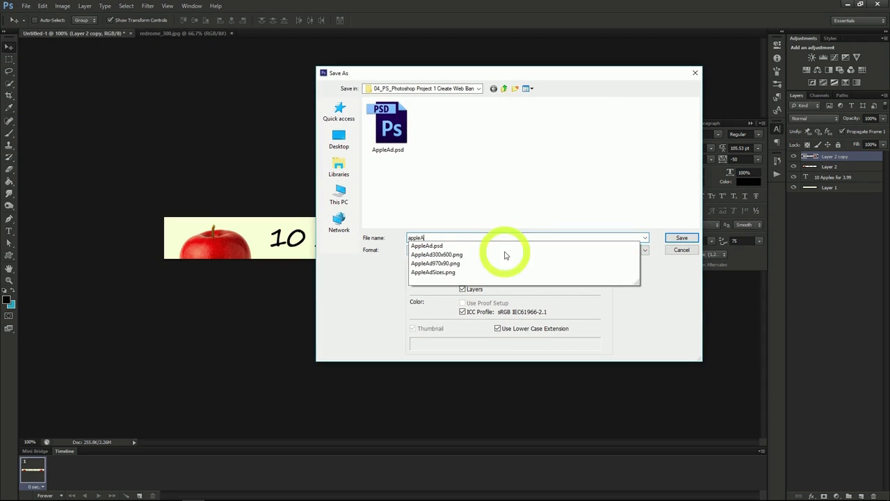
{"action": "key", "text": "Return"}
{"action": "left_click", "coordinate": [548, 151]}
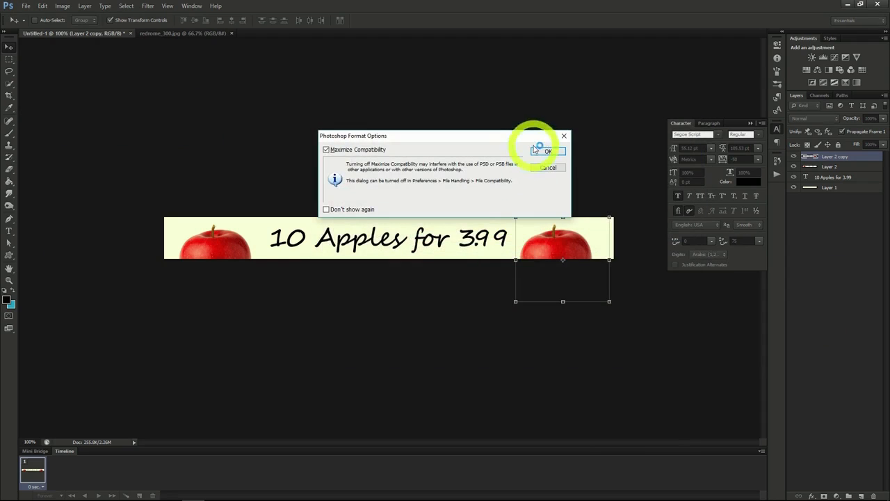
{"action": "left_click", "coordinate": [420, 141]}
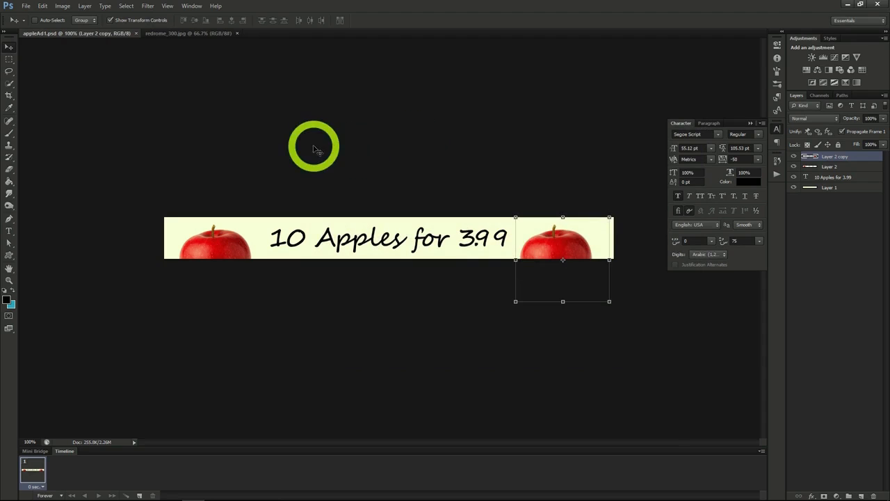
Change the canvas size to 300 pixels wide and 600 pixels high, anchored at the centre.
{"action": "left_click", "coordinate": [64, 6]}
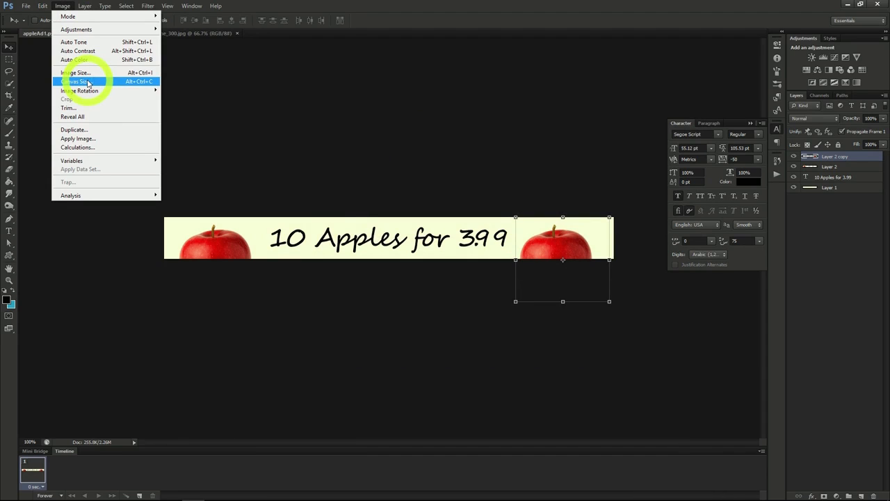
{"action": "left_click", "coordinate": [88, 83]}
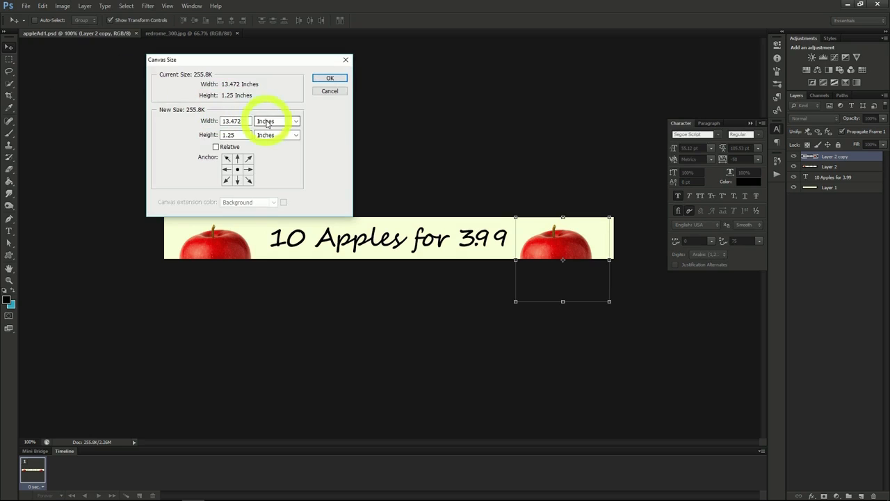
{"action": "left_click", "coordinate": [267, 123]}
{"action": "left_click", "coordinate": [275, 137]}
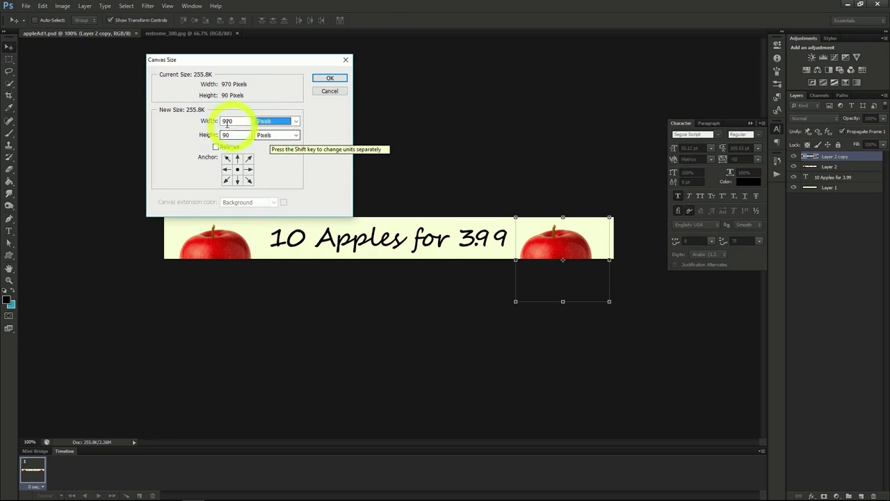
{"action": "left_click", "coordinate": [191, 120]}
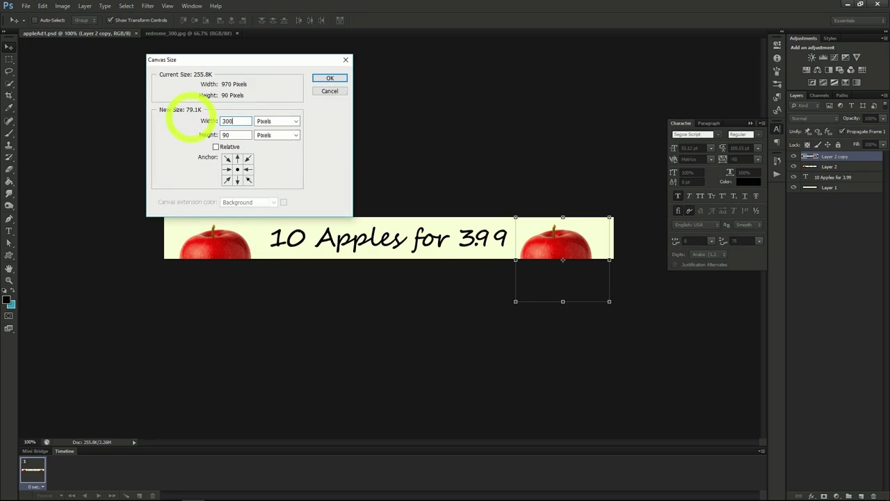
{"action": "left_click", "coordinate": [179, 135]}
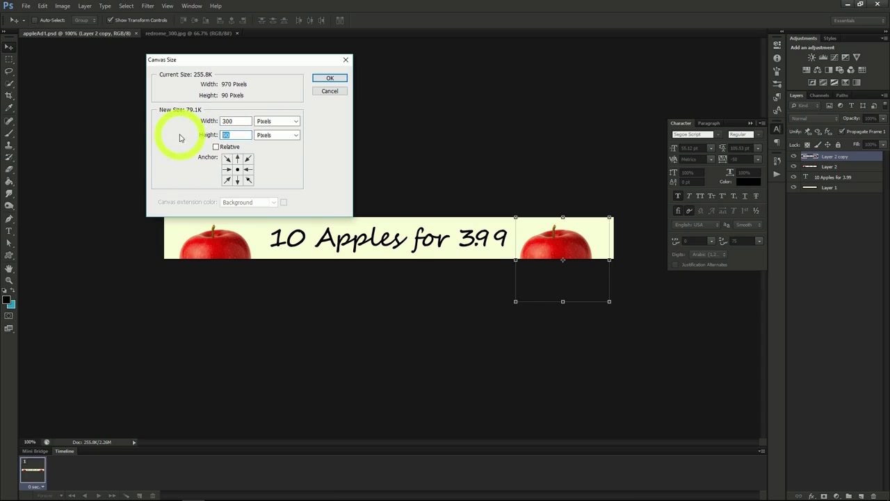
{"action": "type", "text": "600"}
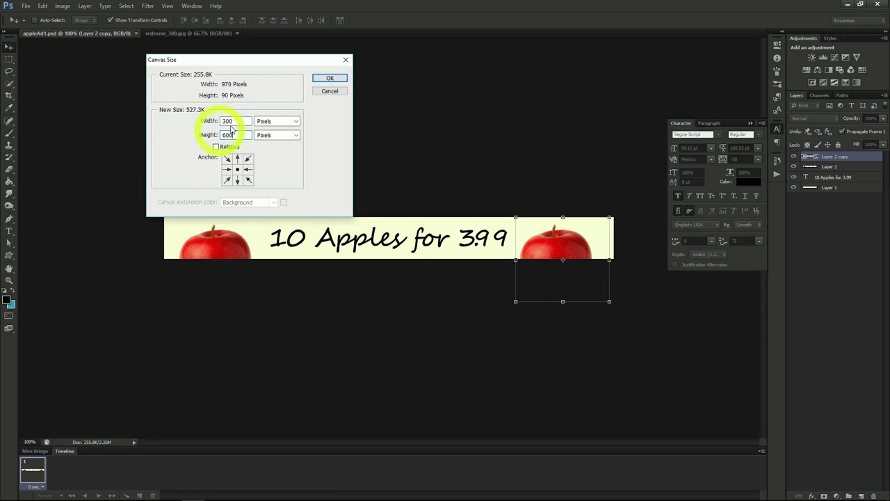
{"action": "left_click", "coordinate": [328, 80]}
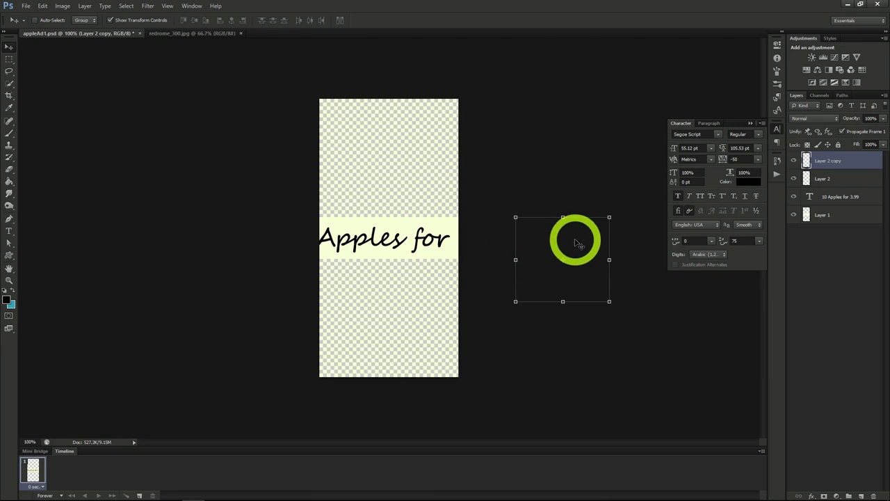
Move the Layer 2 copy apple to the bottom of the tall canvas and the Layer 2 apple to the top.
{"action": "left_click_drag", "start_coordinate": [581, 232], "coordinate": [408, 308]}
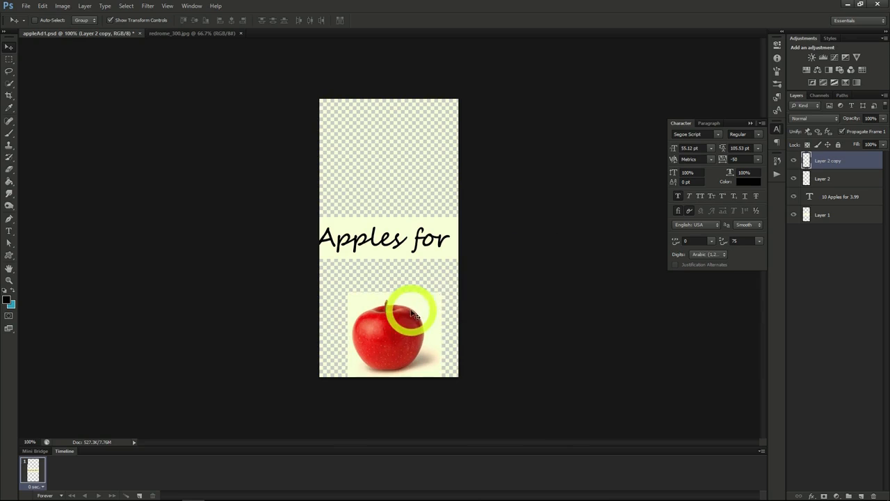
{"action": "left_click", "coordinate": [811, 179]}
{"action": "left_click_drag", "start_coordinate": [239, 244], "coordinate": [333, 189]}
{"action": "left_click_drag", "start_coordinate": [334, 189], "coordinate": [412, 124]}
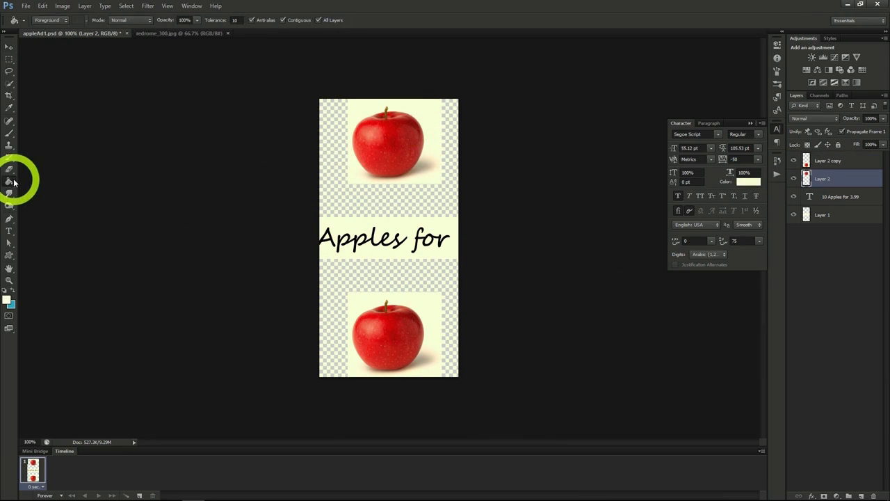
Fill the transparent areas above and below the text strip with pale cream using the Paint Bucket, and select Layer 1.
{"action": "left_click", "coordinate": [382, 212]}
{"action": "left_click", "coordinate": [379, 278]}
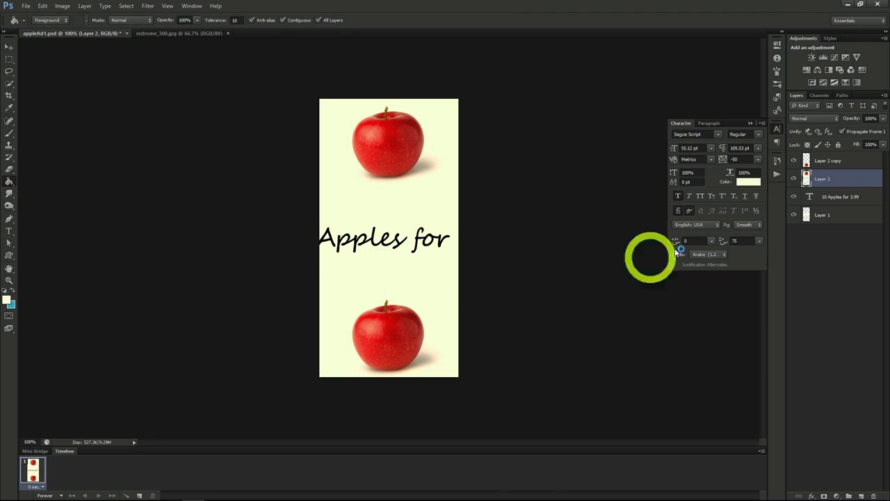
{"action": "left_click", "coordinate": [828, 214]}
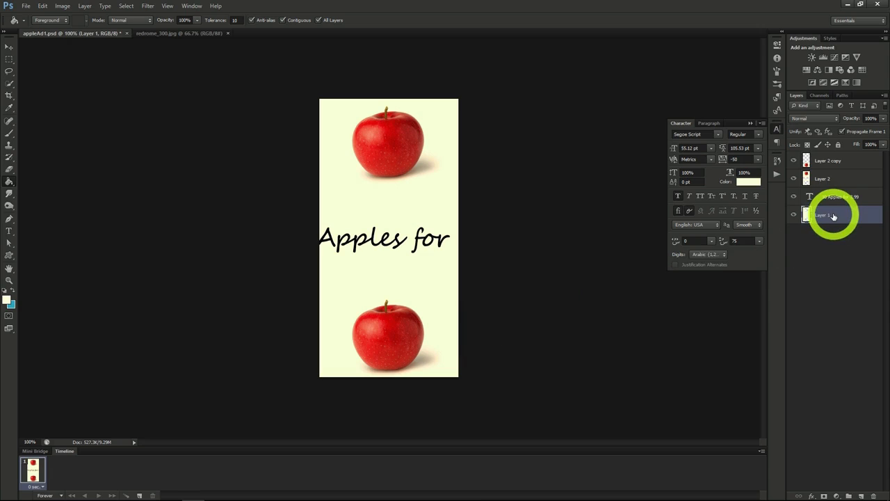
Break the "10 Apples for 3.99" text into two lines after "Apples" and move it onto the narrow canvas.
{"action": "left_click_drag", "start_coordinate": [834, 217], "coordinate": [825, 191]}
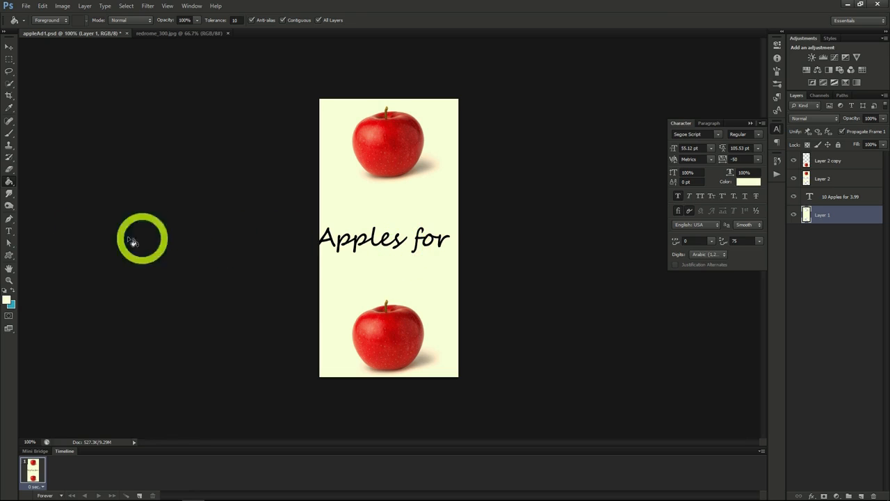
{"action": "left_click", "coordinate": [9, 231]}
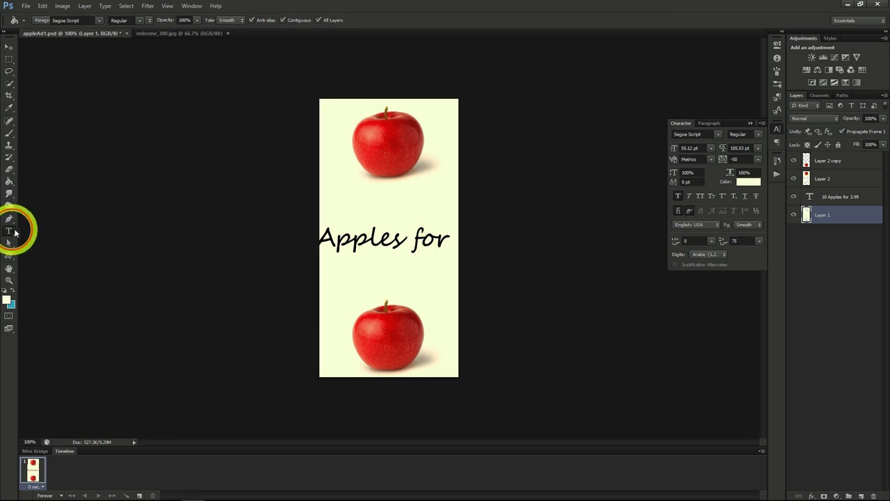
{"action": "left_click", "coordinate": [322, 242]}
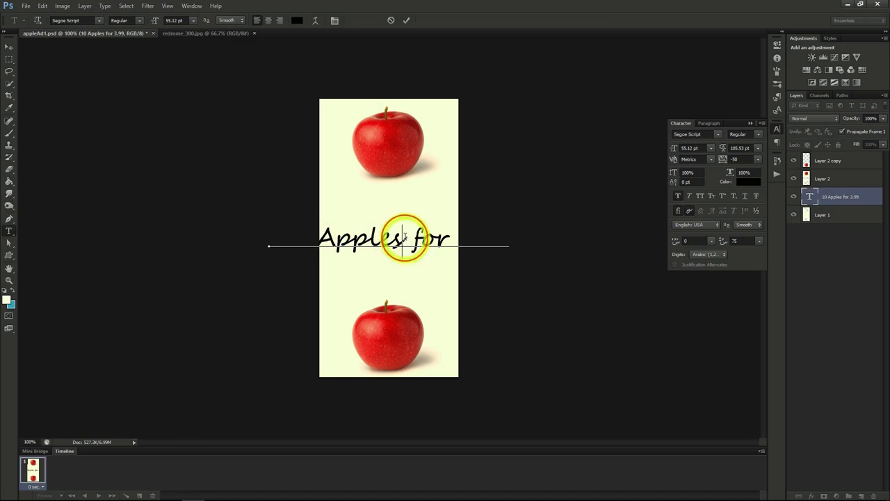
{"action": "key", "text": "Return"}
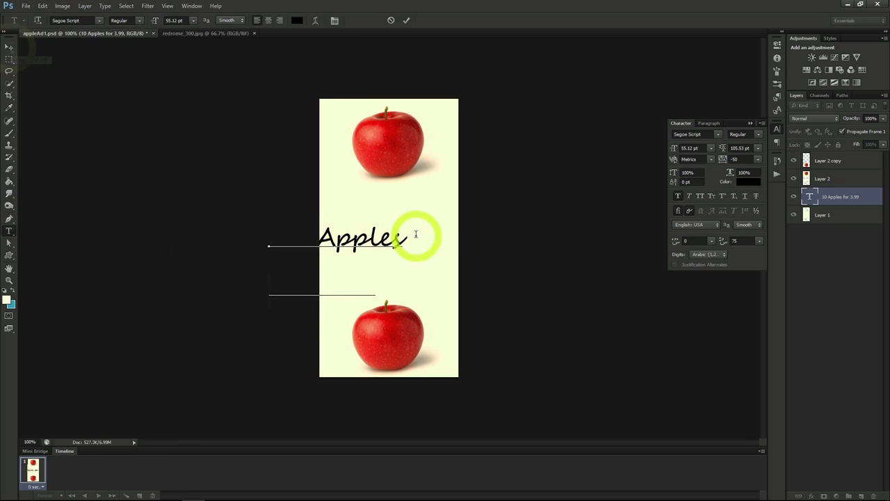
{"action": "left_click", "coordinate": [9, 47]}
{"action": "left_click_drag", "start_coordinate": [367, 261], "coordinate": [493, 229]}
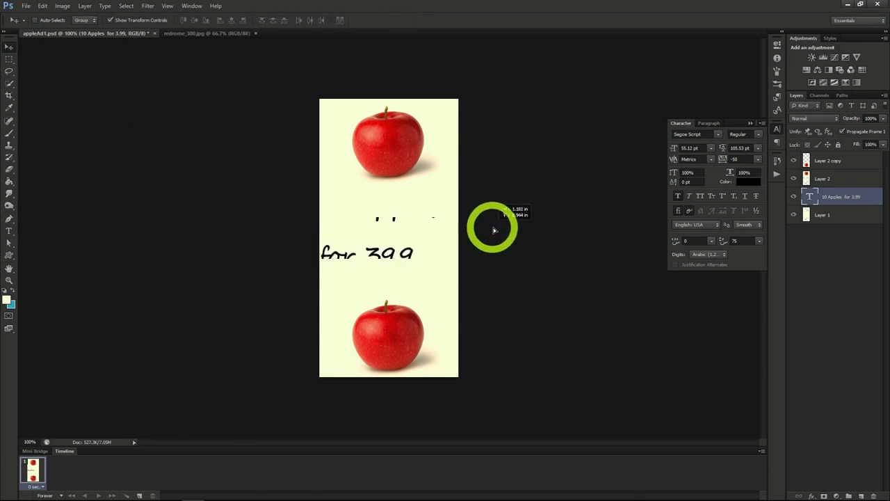
Move the text layer above both apple layers and shift the two-line text slightly left to fit the canvas width.
{"action": "left_click", "coordinate": [837, 199]}
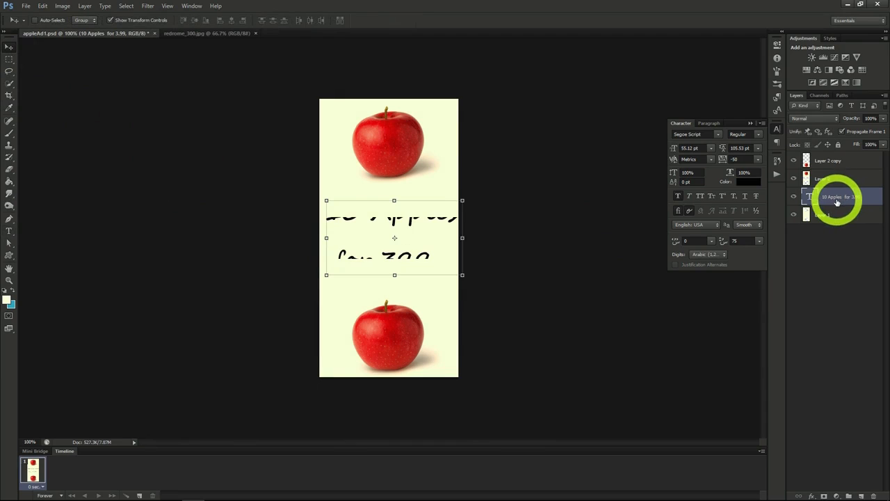
{"action": "left_click_drag", "start_coordinate": [838, 201], "coordinate": [831, 156]}
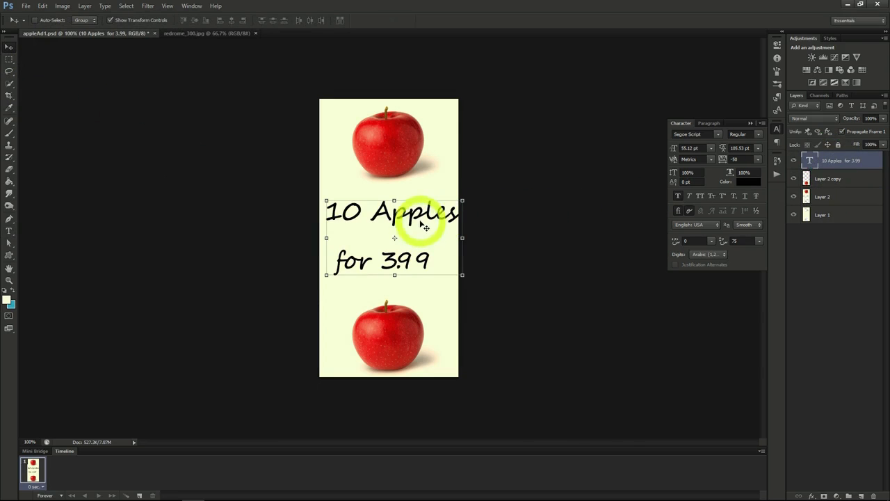
{"action": "left_click_drag", "start_coordinate": [423, 225], "coordinate": [417, 223]}
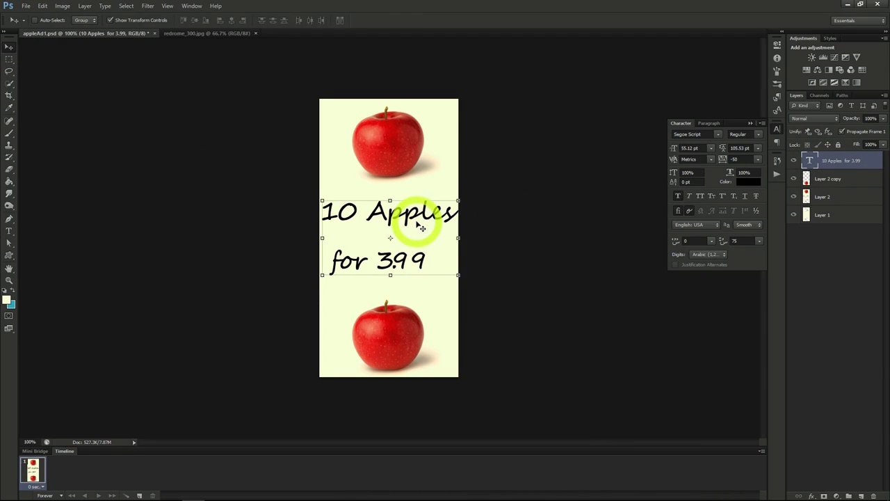
Centre-align the two-line apple text, move it back to the middle of the canvas, and show its character settings.
{"action": "left_click", "coordinate": [711, 124]}
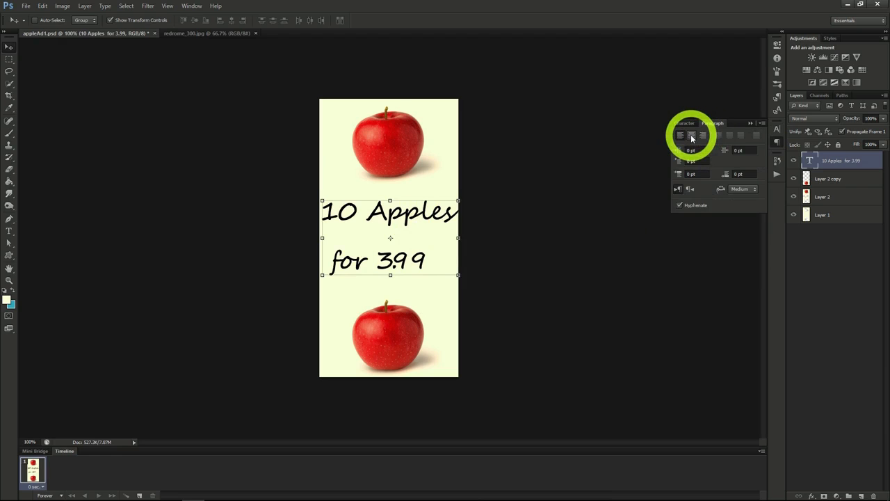
{"action": "left_click", "coordinate": [691, 136]}
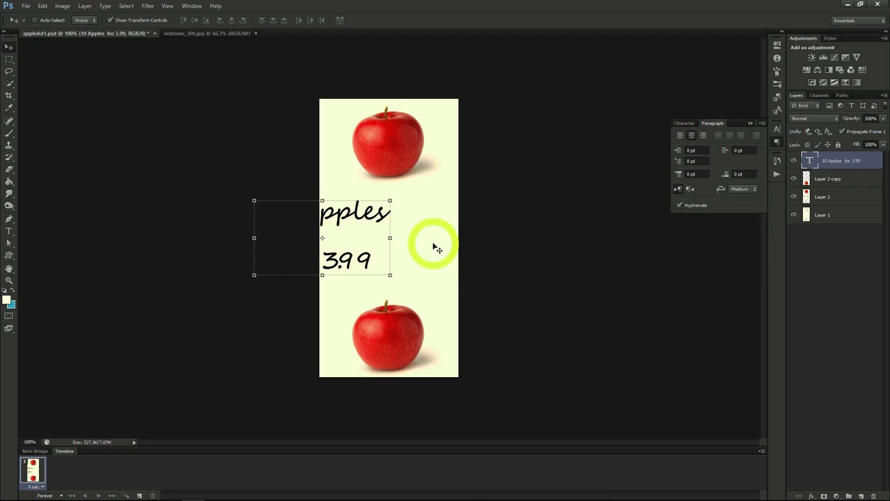
{"action": "left_click_drag", "start_coordinate": [433, 246], "coordinate": [506, 241]}
{"action": "left_click", "coordinate": [684, 123]}
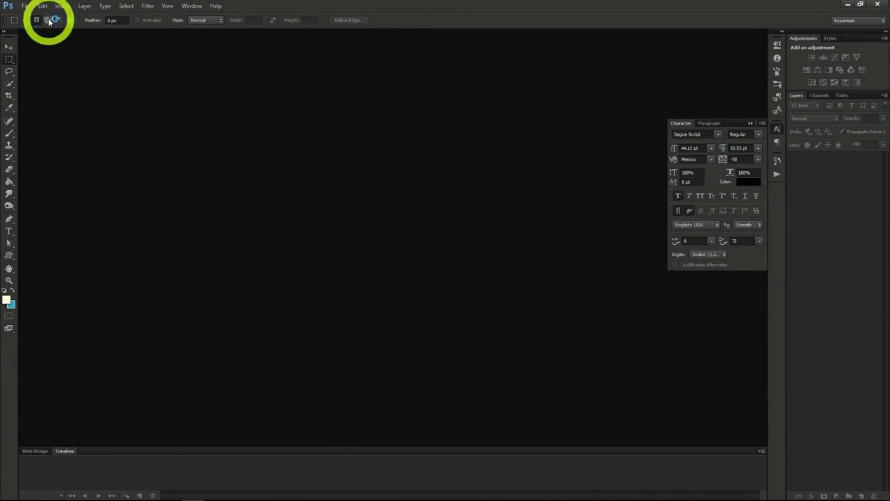
Create a new document 2560 pixels wide and 1440 pixels high.
{"action": "left_click", "coordinate": [26, 6]}
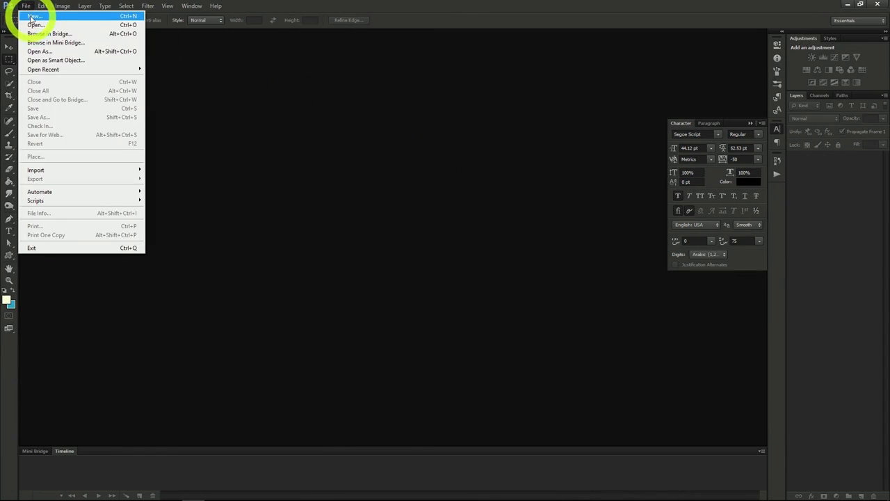
{"action": "left_click", "coordinate": [30, 19]}
{"action": "left_click_drag", "start_coordinate": [333, 204], "coordinate": [278, 205]}
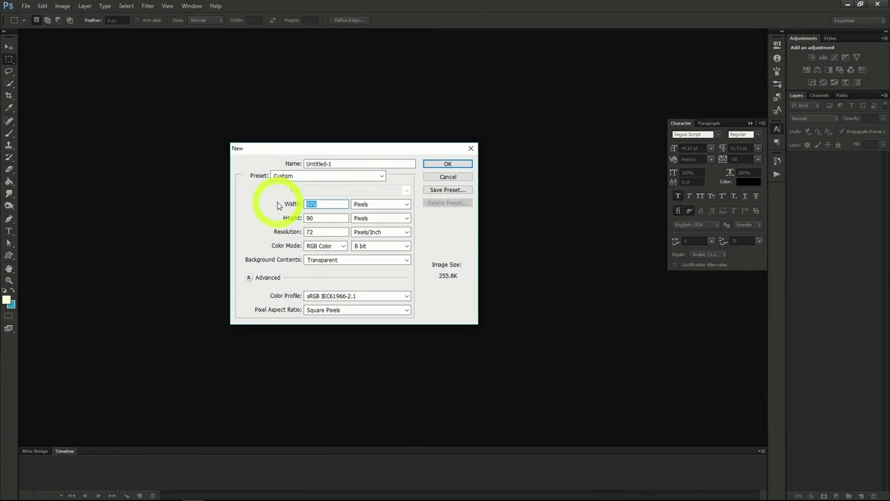
{"action": "type", "text": "2560"}
{"action": "left_click_drag", "start_coordinate": [334, 217], "coordinate": [258, 218]}
{"action": "type", "text": "144"}
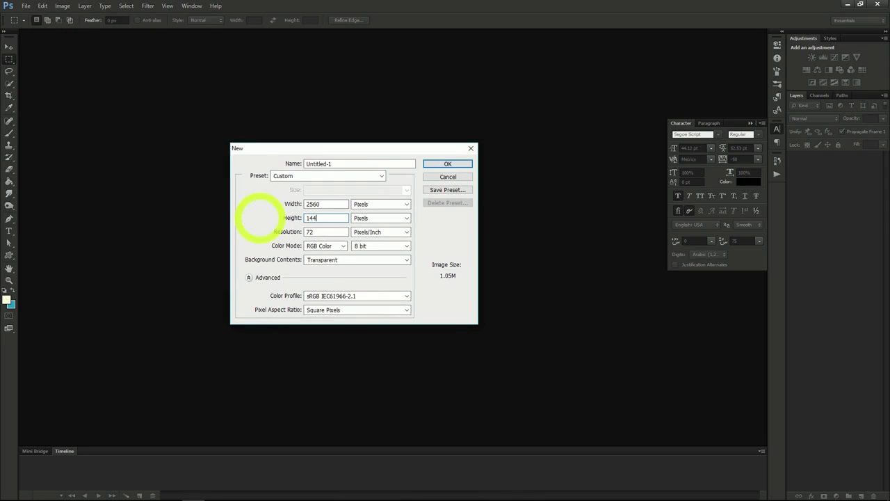
{"action": "left_click", "coordinate": [443, 163]}
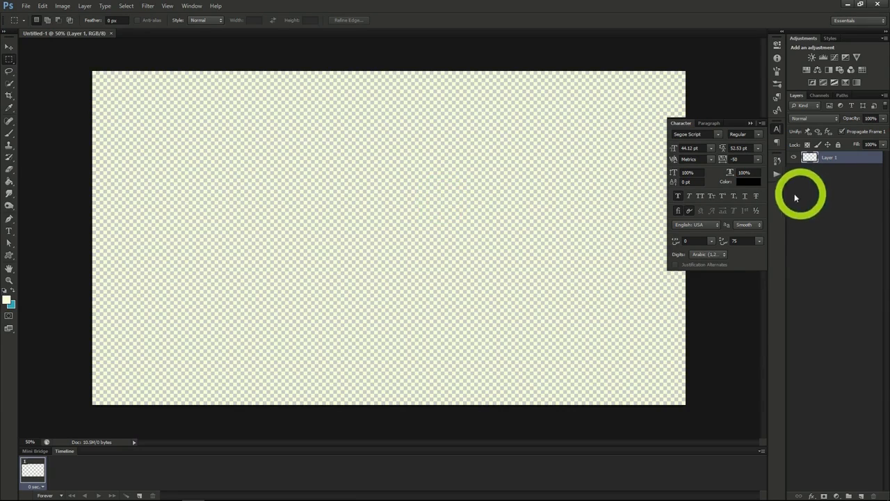
Place the space_background_blue_dots_73340_2300x1300 image in the document and enlarge it to cover the whole canvas.
{"action": "left_click_drag", "start_coordinate": [887, 104], "coordinate": [552, 254]}
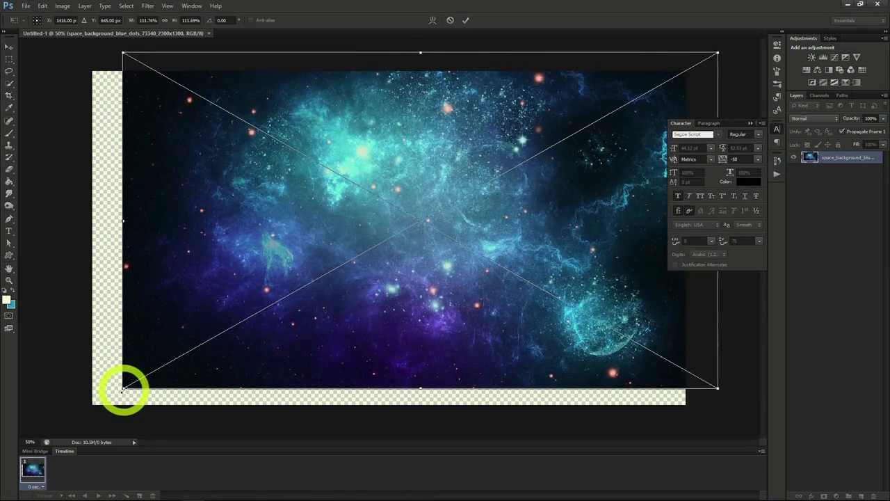
{"action": "left_click_drag", "start_coordinate": [122, 390], "coordinate": [69, 422]}
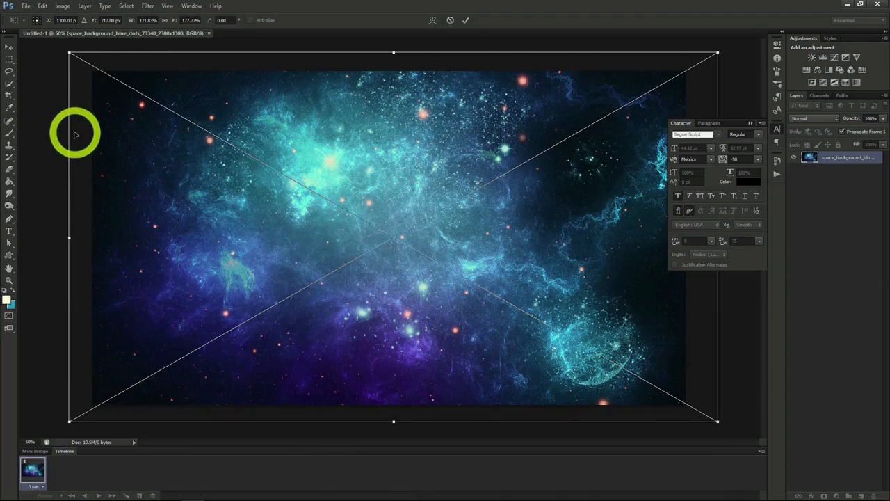
{"action": "left_click", "coordinate": [10, 46]}
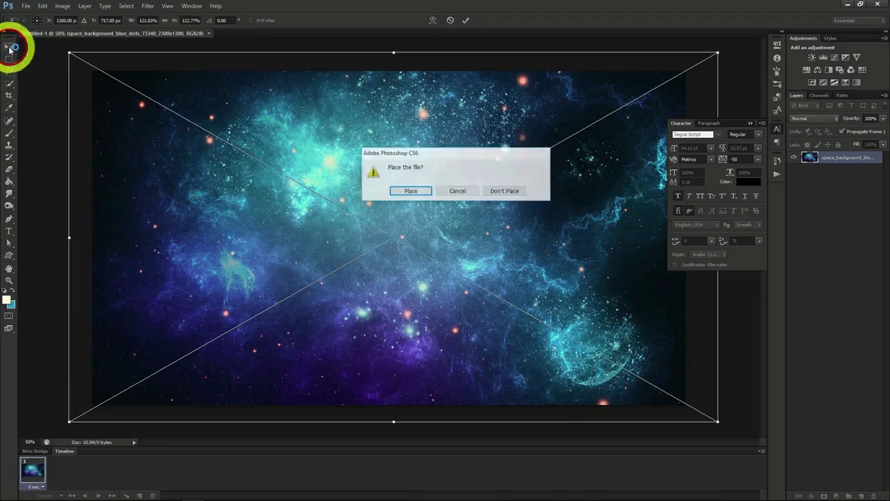
{"action": "left_click", "coordinate": [410, 192]}
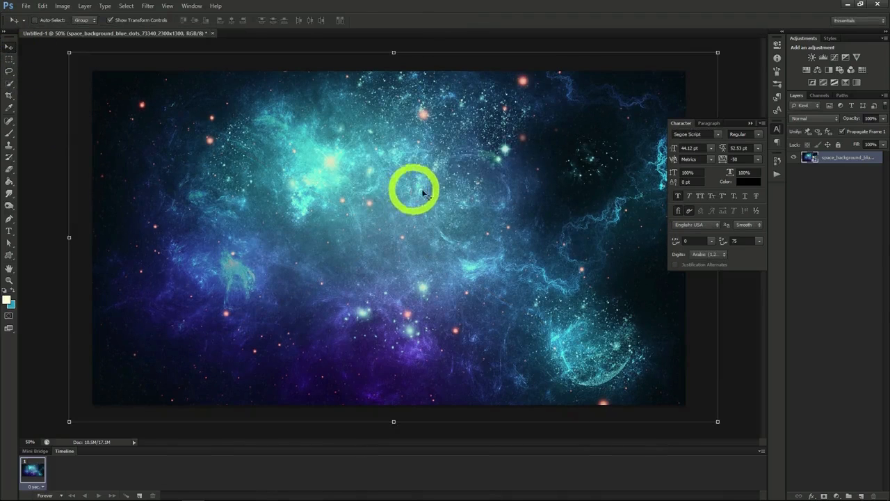
Add the text "Deep Cosmos" near the middle of the space background.
{"action": "key", "text": "t"}
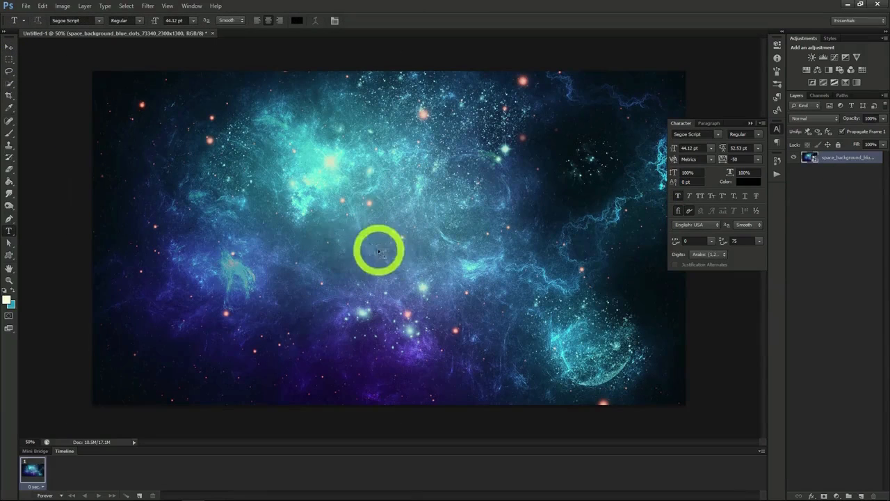
{"action": "left_click", "coordinate": [340, 239]}
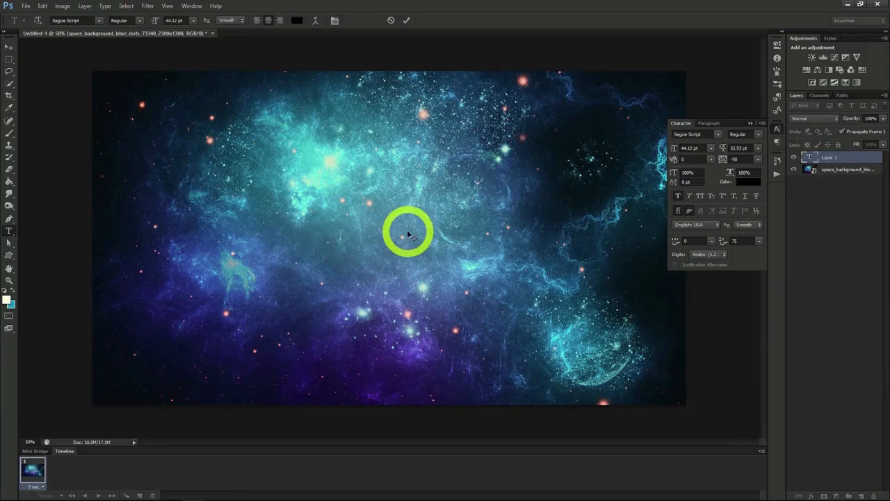
{"action": "type", "text": "Deep Cosmos"}
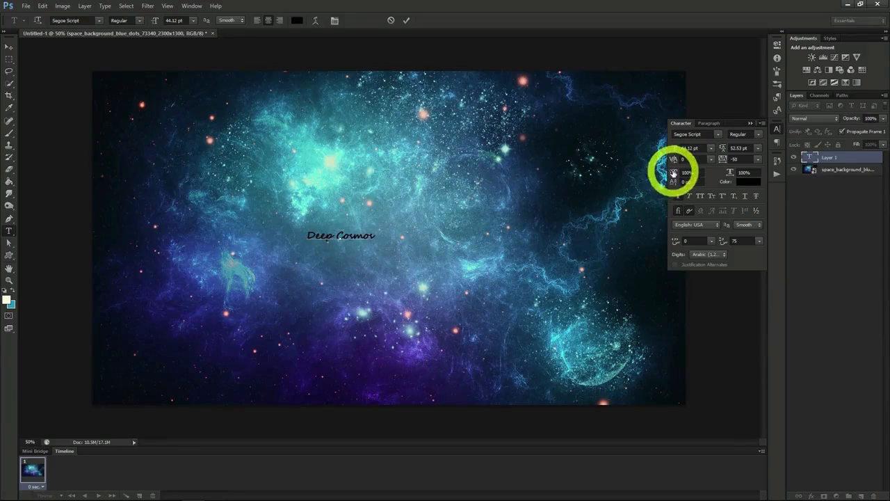
{"action": "left_click", "coordinate": [9, 47]}
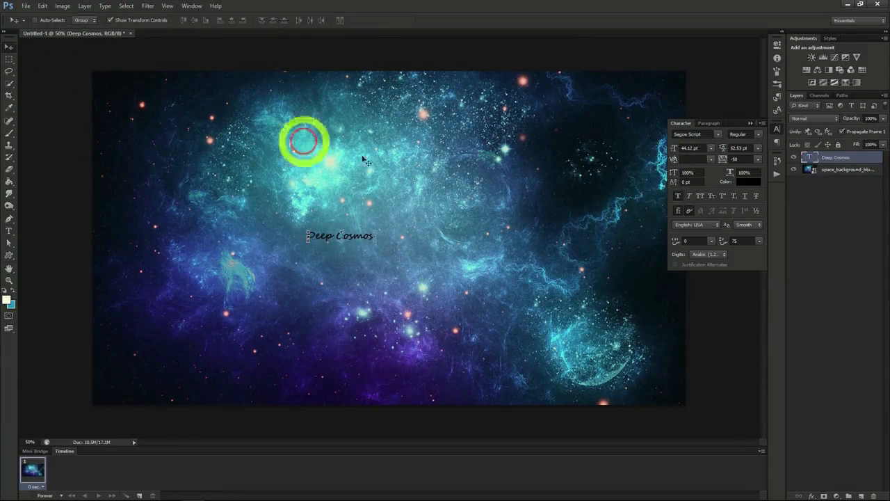
Set the font size of the Deep Cosmos text to 150.12 pt.
{"action": "left_click", "coordinate": [692, 148]}
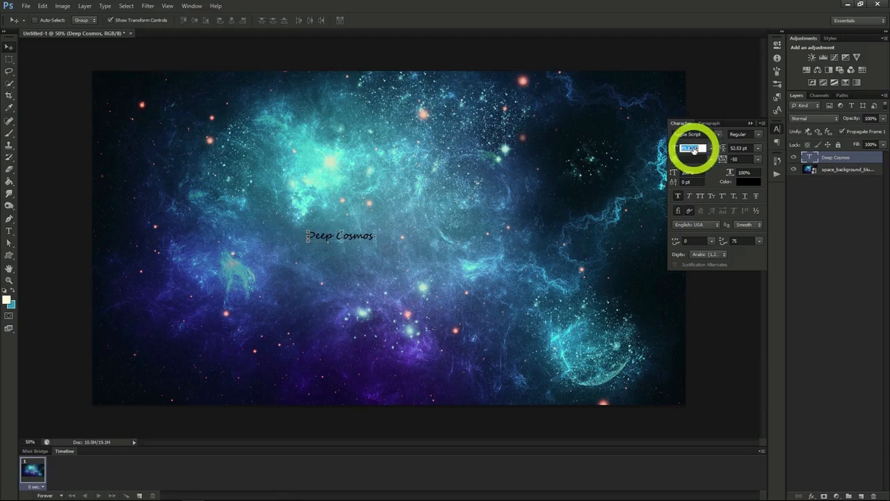
{"action": "type", "text": "100"}
{"action": "key", "text": "Return"}
{"action": "left_click_drag", "start_coordinate": [681, 149], "coordinate": [699, 151]}
{"action": "type", "text": "150"}
{"action": "key", "text": "Return"}
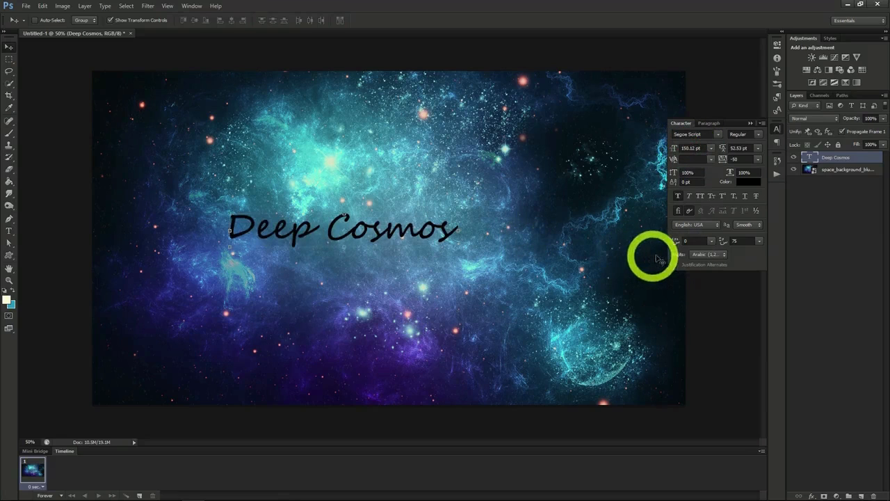
Set the Deep Cosmos text colour to dark blue 124379 by sampling it from the space background.
{"action": "left_click", "coordinate": [745, 182]}
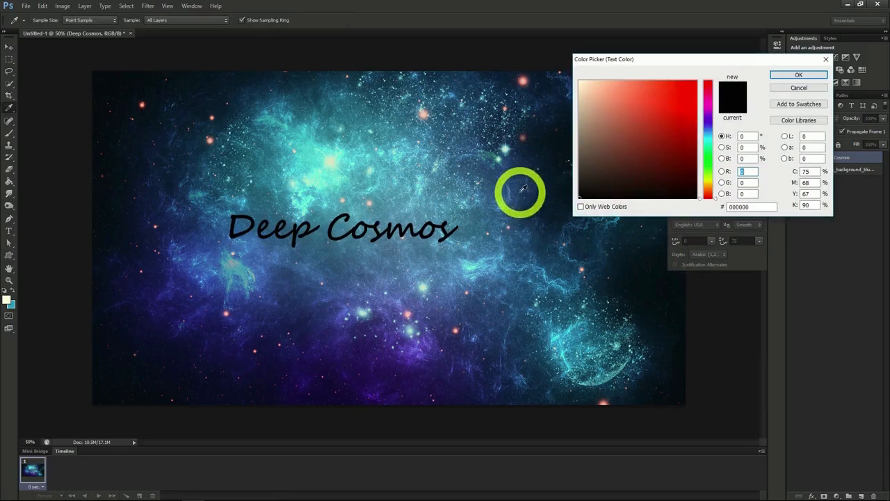
{"action": "left_click", "coordinate": [520, 189]}
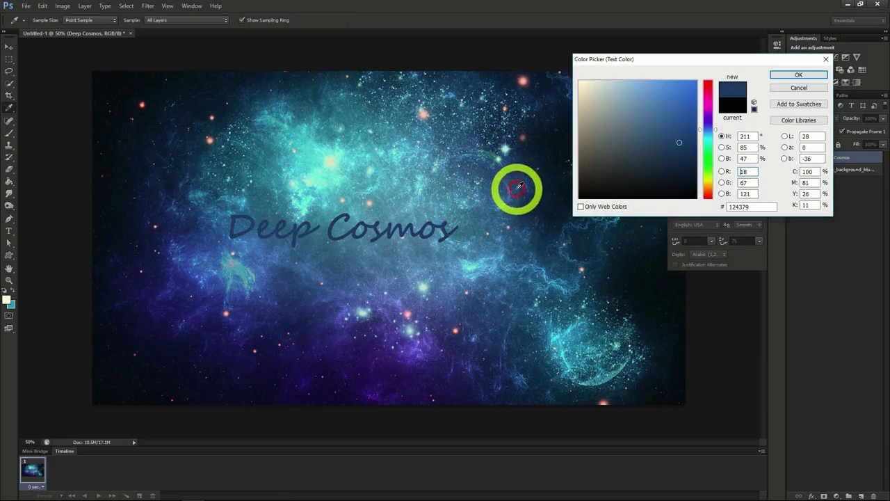
{"action": "left_click", "coordinate": [786, 78]}
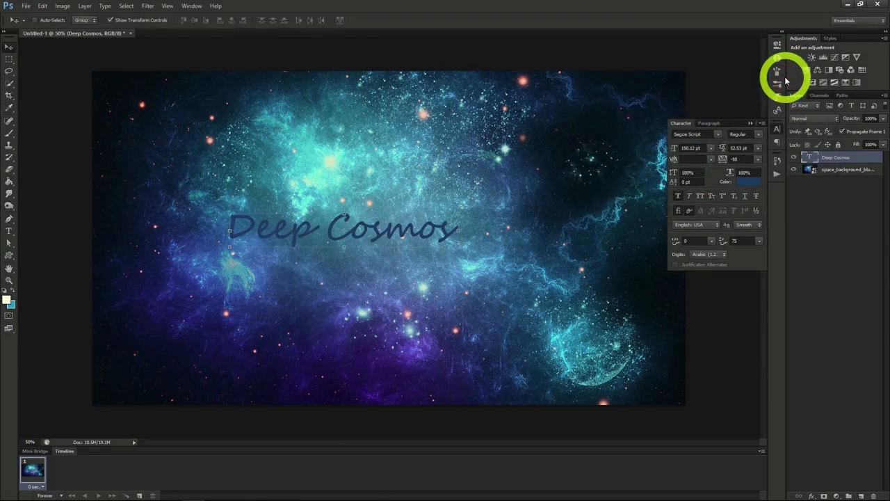
Apply Stroke and Inner Glow layer effects to the Deep Cosmos text layer.
{"action": "right_click", "coordinate": [830, 159]}
{"action": "left_click", "coordinate": [769, 157]}
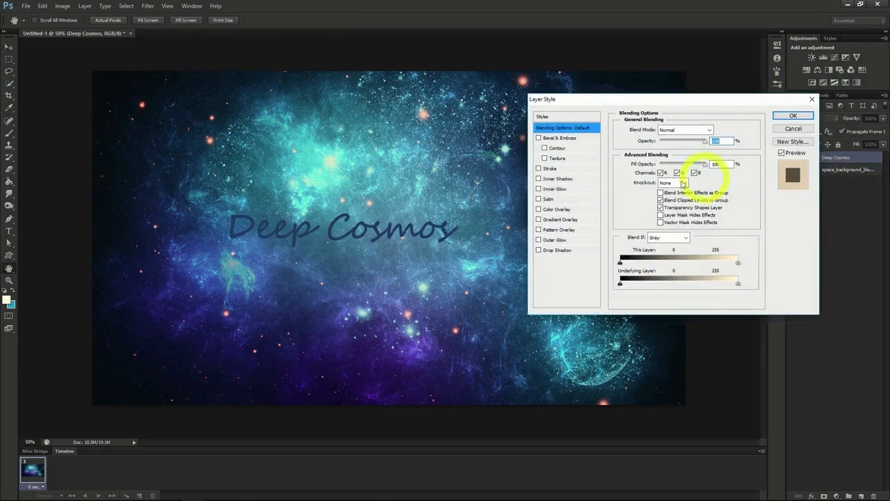
{"action": "left_click", "coordinate": [538, 168]}
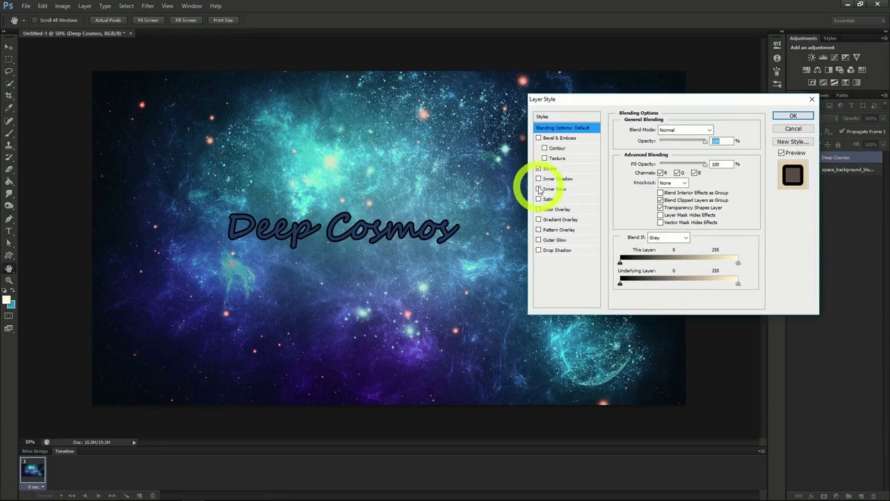
{"action": "left_click", "coordinate": [539, 189]}
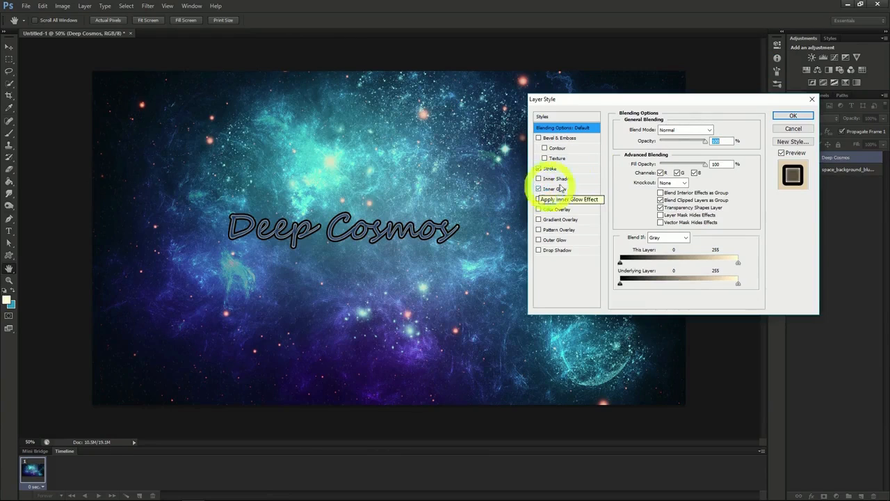
{"action": "left_click", "coordinate": [793, 117]}
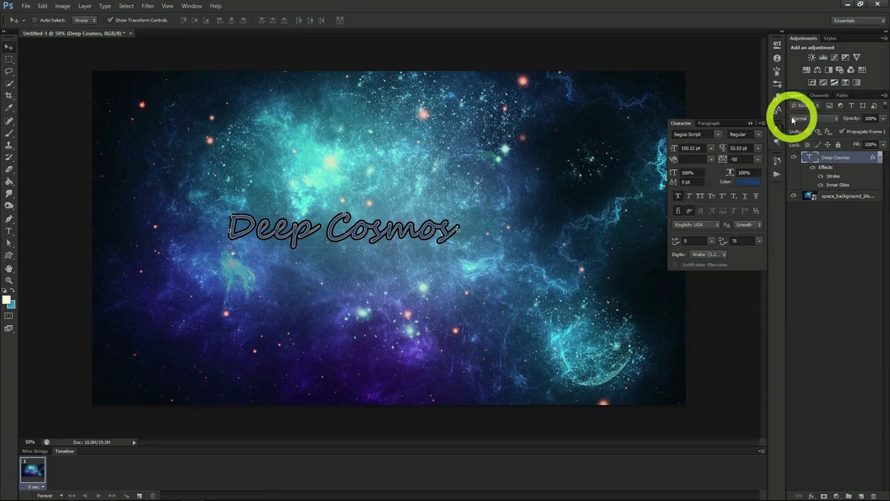
Change the Deep Cosmos text font to Master Of Break (OT1).
{"action": "left_click", "coordinate": [718, 135]}
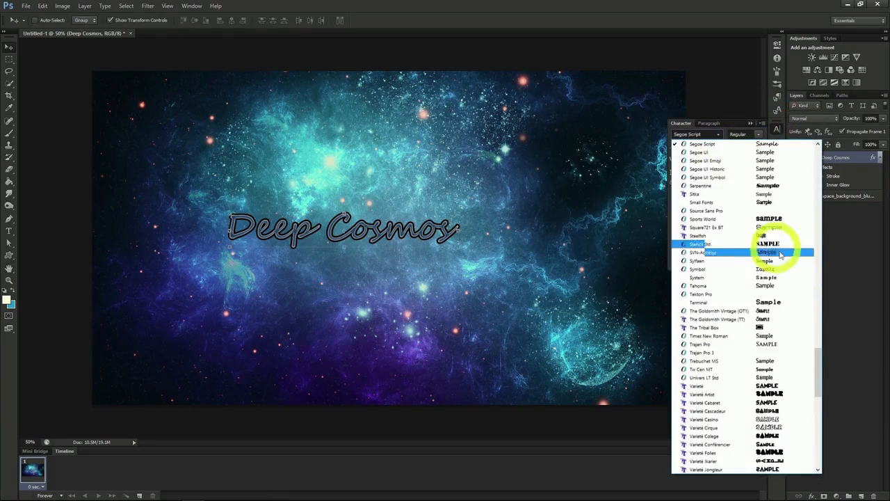
{"action": "left_click_drag", "start_coordinate": [818, 374], "coordinate": [818, 285]}
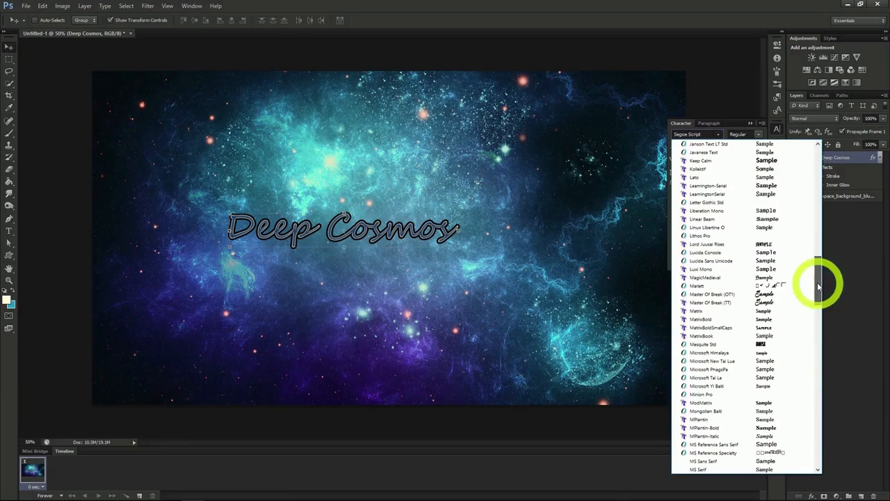
{"action": "left_click", "coordinate": [720, 296]}
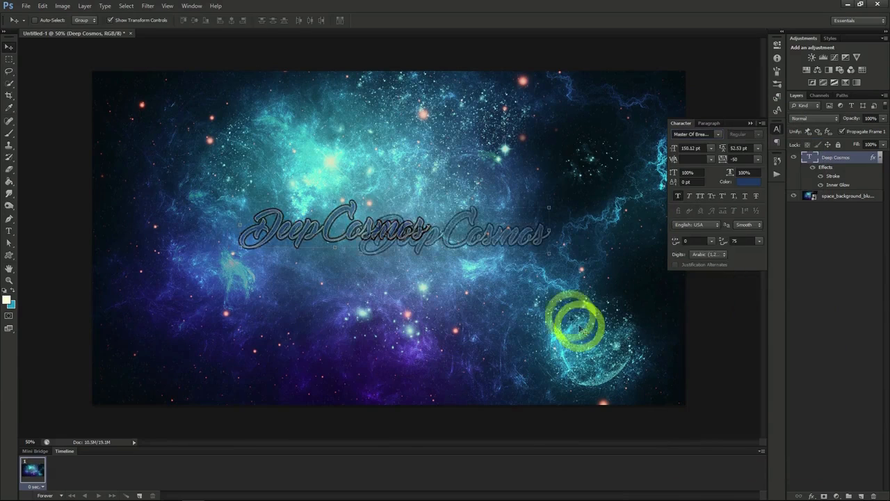
Move the Deep Cosmos text to the right side of the image and add a text layer reading "Space Exploration" below it.
{"action": "left_click_drag", "start_coordinate": [576, 321], "coordinate": [686, 321]}
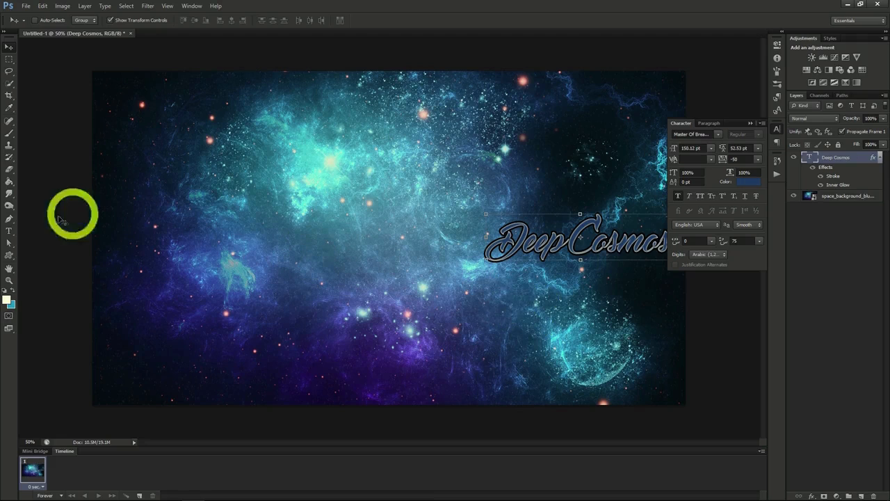
{"action": "left_click", "coordinate": [9, 230]}
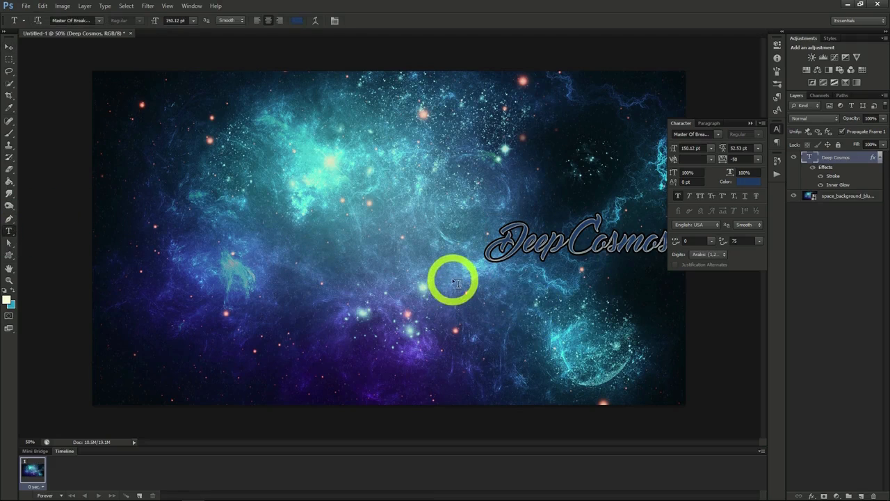
{"action": "left_click", "coordinate": [451, 280]}
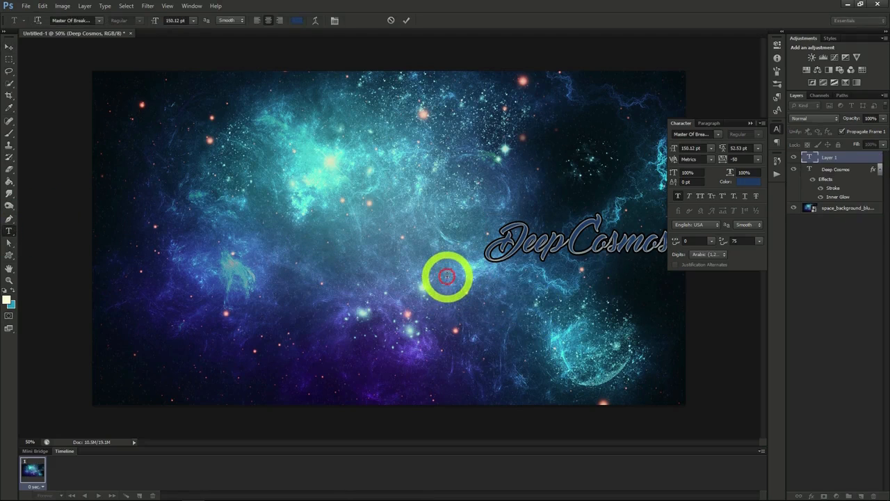
{"action": "type", "text": "Space Exploration"}
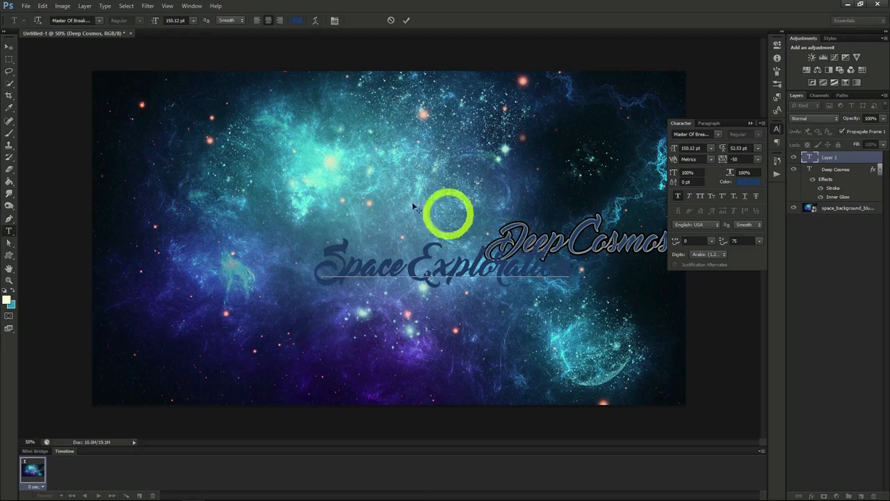
{"action": "left_click", "coordinate": [9, 47]}
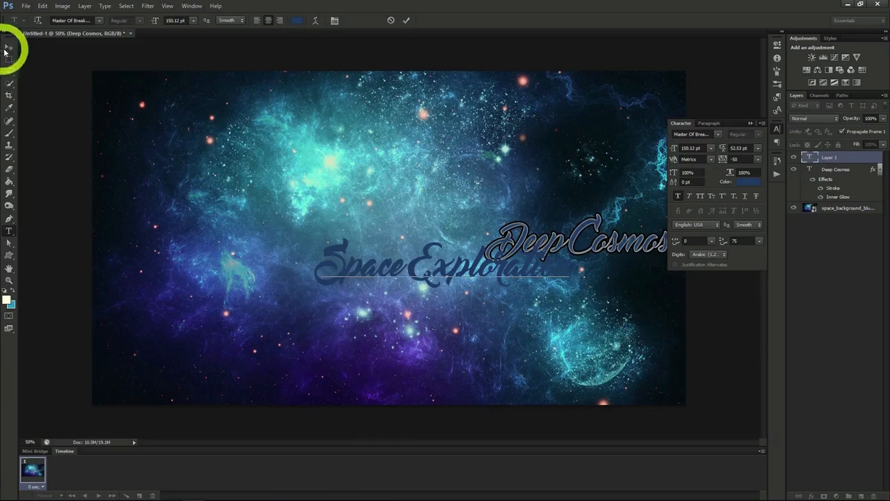
Change the Space Exploration text font to MPlantin-Bold and shift the text slightly to the right.
{"action": "left_click", "coordinate": [720, 137]}
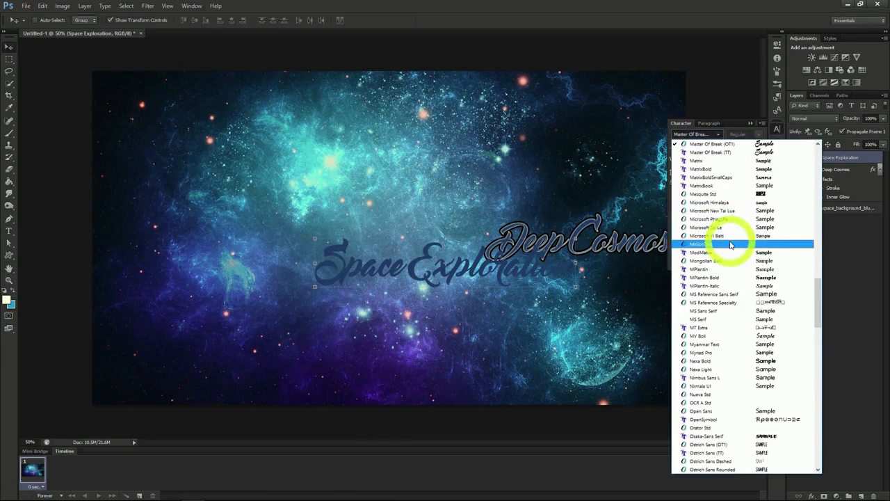
{"action": "left_click", "coordinate": [730, 277]}
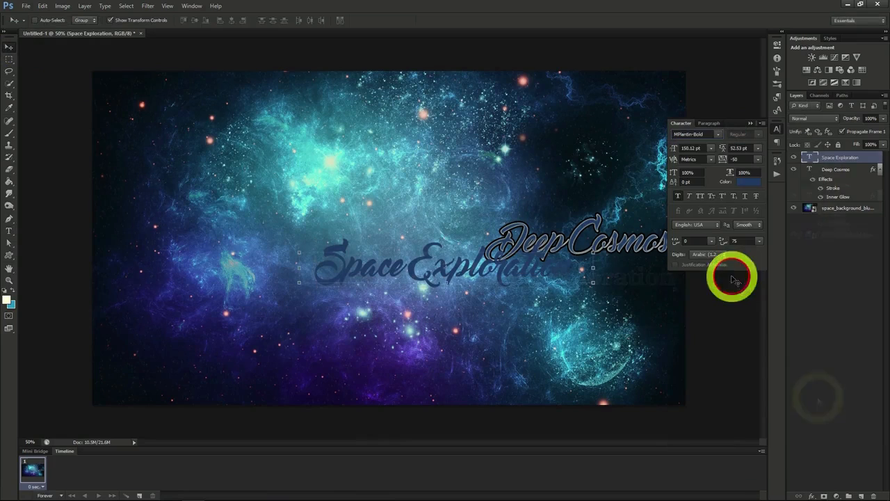
{"action": "mouse_move", "coordinate": [617, 285]}
{"action": "left_mouse_down"}
{"action": "mouse_move", "coordinate": [617, 277]}
{"action": "mouse_move", "coordinate": [618, 292]}
{"action": "mouse_move", "coordinate": [622, 285]}
{"action": "left_mouse_up"}
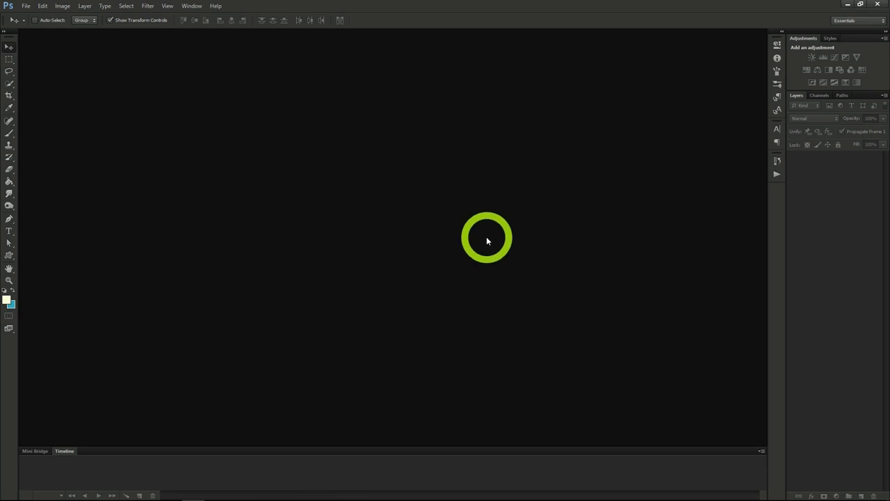
Create a new 1200 x 618 pixel document at 72 pixels/inch in RGB Color with a transparent background.
{"action": "left_click", "coordinate": [26, 7]}
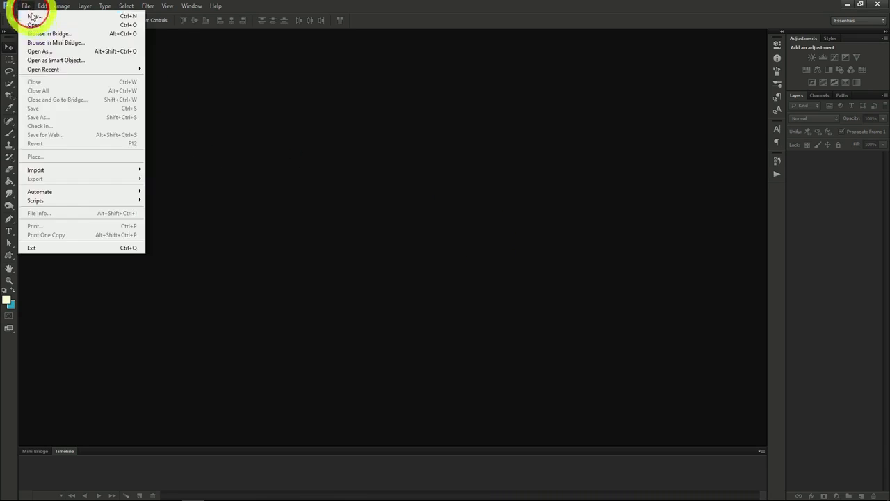
{"action": "left_click", "coordinate": [32, 15]}
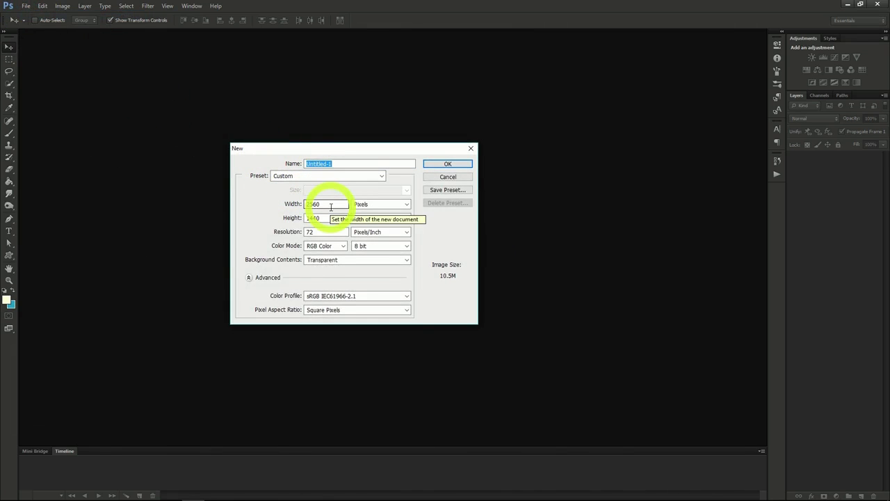
{"action": "double_click", "coordinate": [327, 204]}
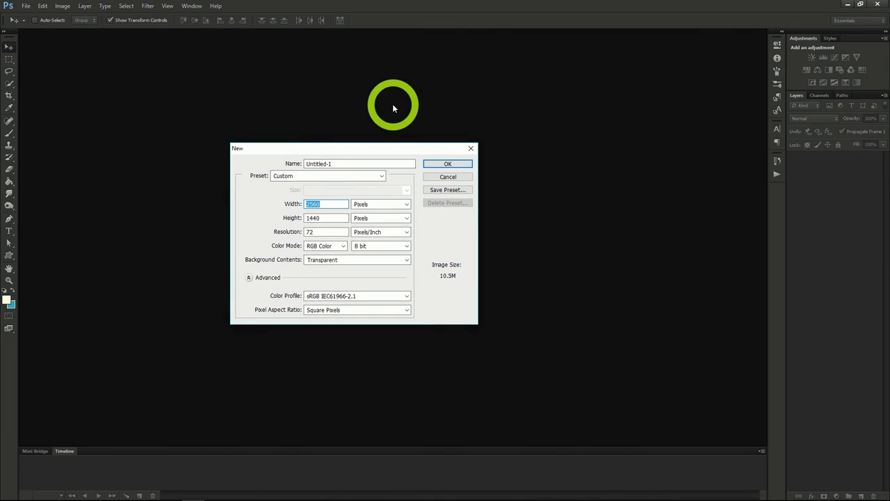
{"action": "type", "text": "1200"}
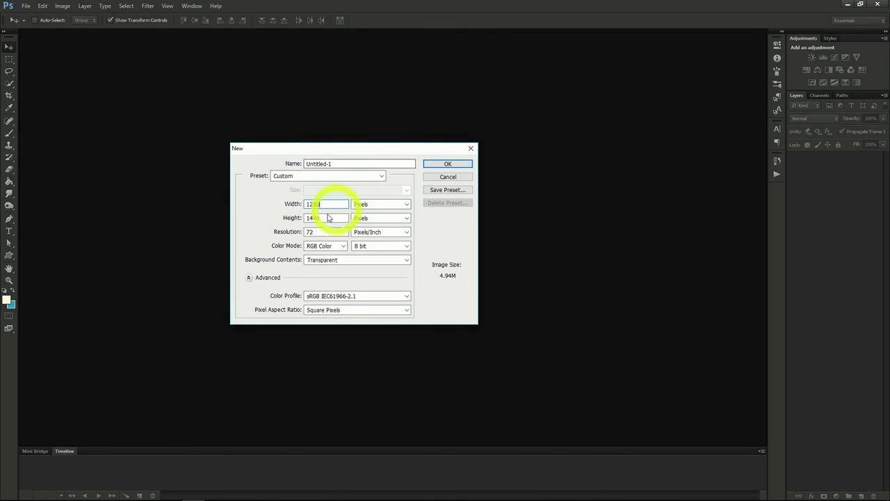
{"action": "double_click", "coordinate": [326, 217]}
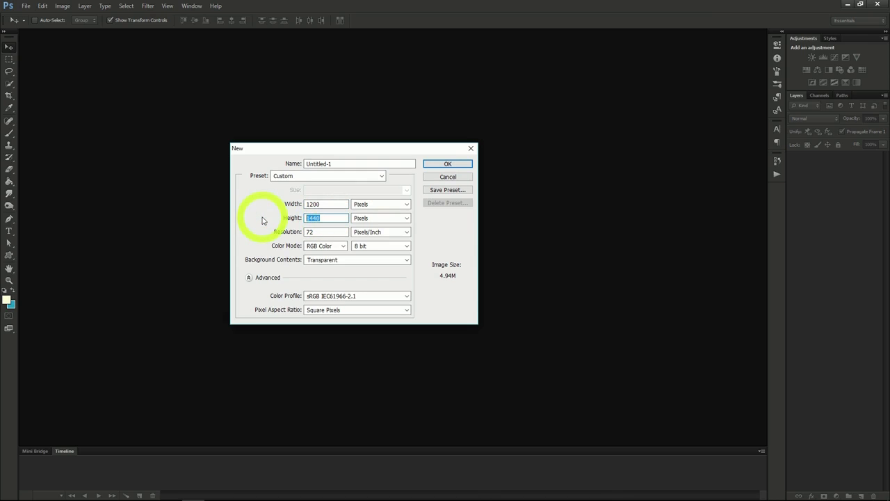
{"action": "type", "text": "618"}
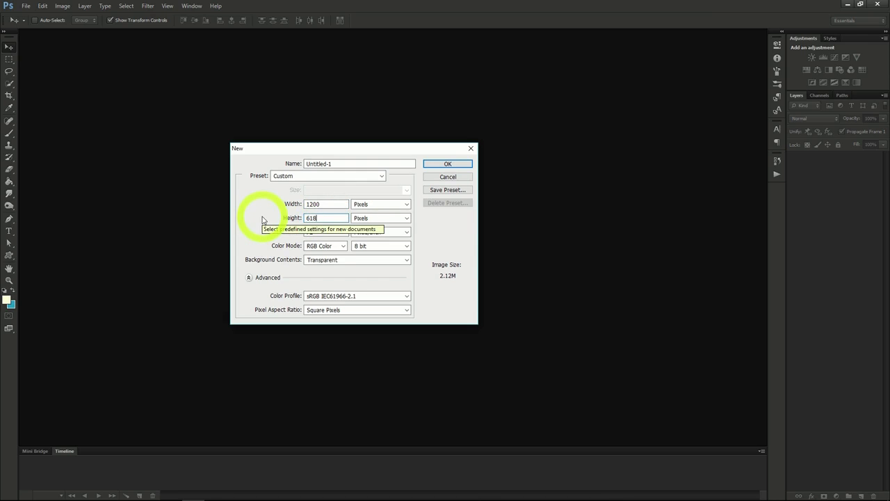
{"action": "left_click", "coordinate": [438, 164]}
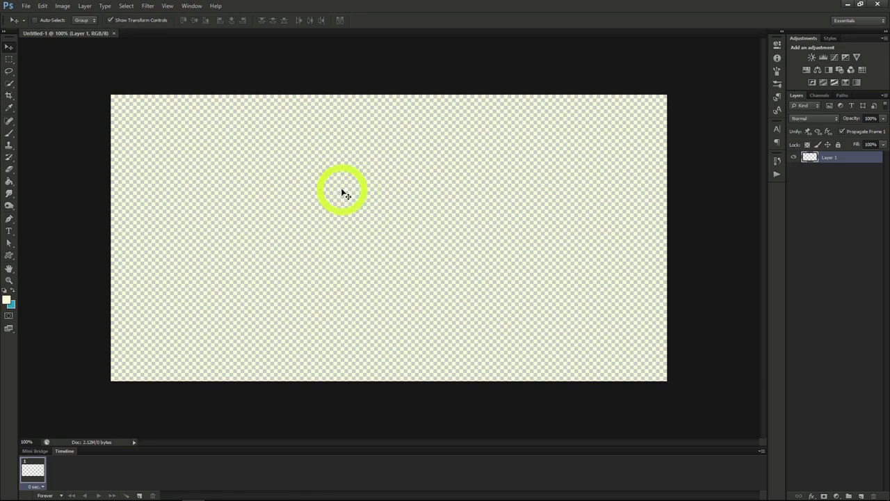
Open the family_style_baja_lobster_dinner.jpg photo.
{"action": "left_click", "coordinate": [25, 6]}
{"action": "left_click", "coordinate": [32, 25]}
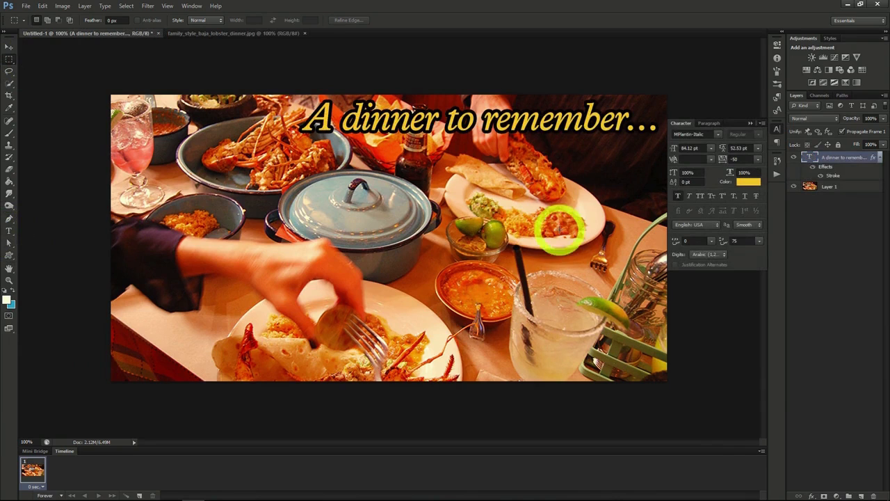
Add an Inner Glow effect to the dinner photo on Layer 1 and set its colour to black 000000.
{"action": "left_click", "coordinate": [830, 187]}
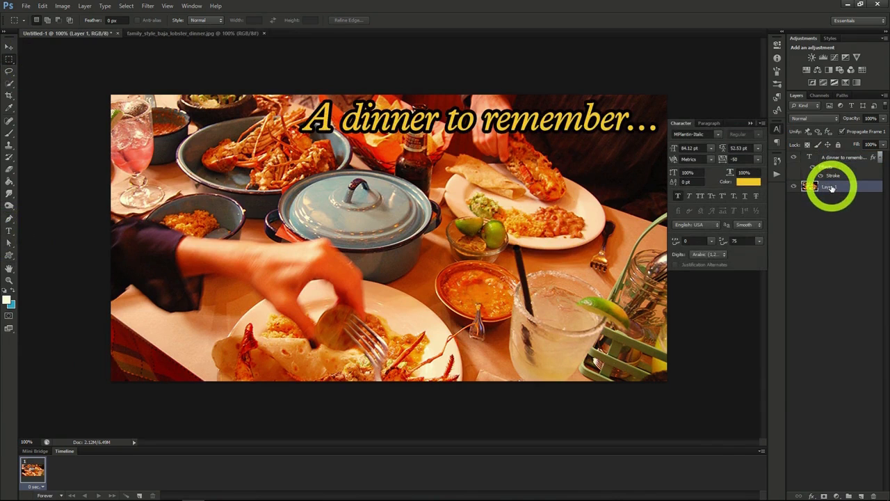
{"action": "right_click", "coordinate": [829, 188]}
{"action": "left_click", "coordinate": [765, 190]}
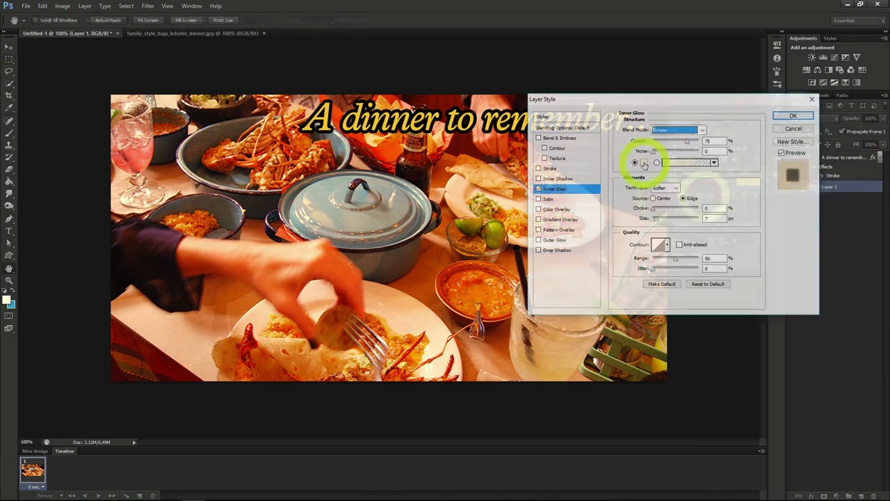
{"action": "left_click", "coordinate": [644, 163]}
{"action": "left_click_drag", "start_coordinate": [646, 159], "coordinate": [704, 200]}
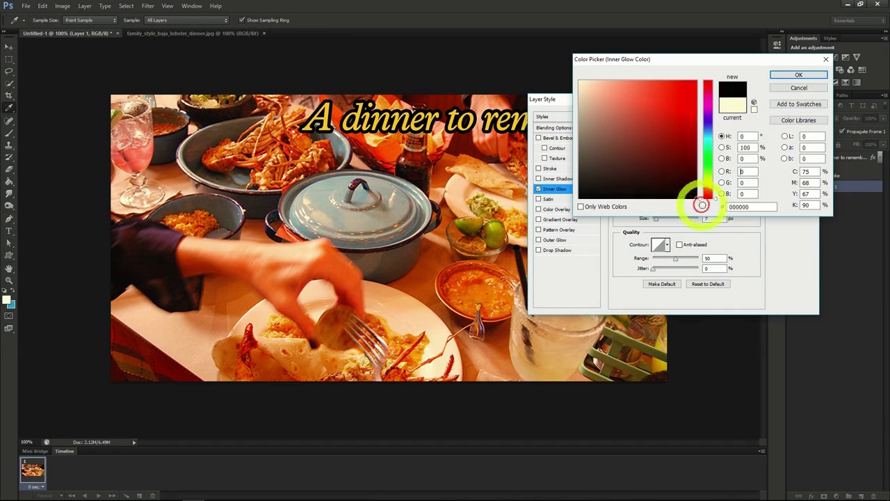
{"action": "left_click", "coordinate": [800, 76]}
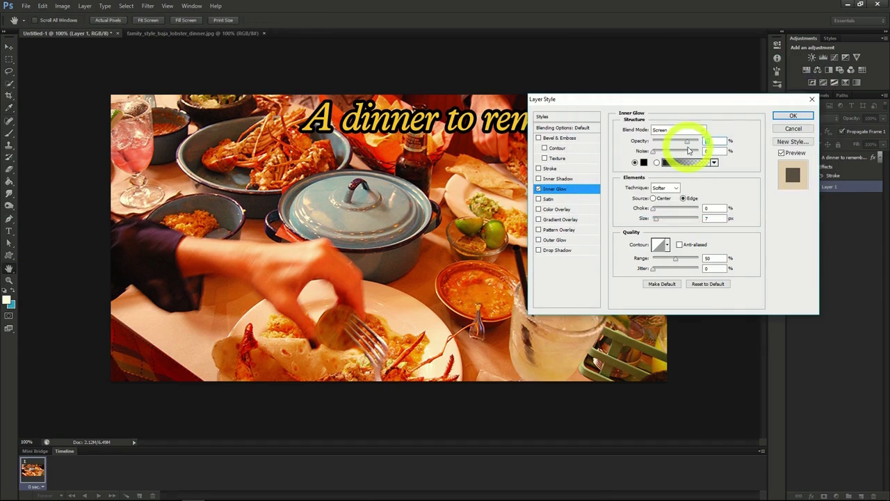
Change the Inner Glow blend mode so the black glow darkens the dinner photo's edges, and apply the layer style.
{"action": "left_click", "coordinate": [690, 132]}
{"action": "left_click", "coordinate": [679, 139]}
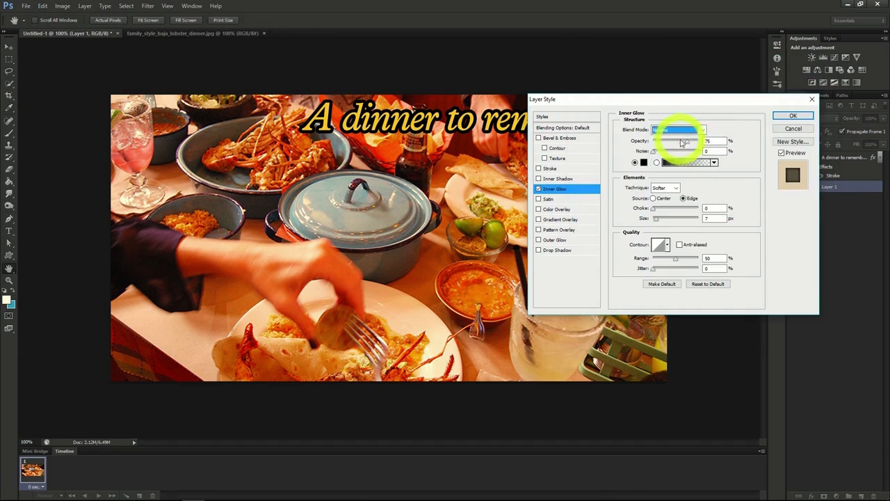
{"action": "left_click", "coordinate": [792, 116]}
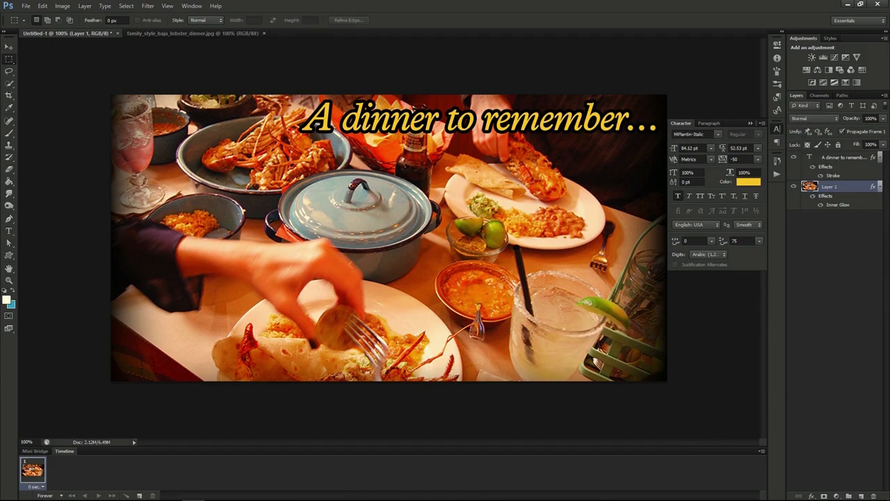
{"action": "left_click", "coordinate": [479, 225]}
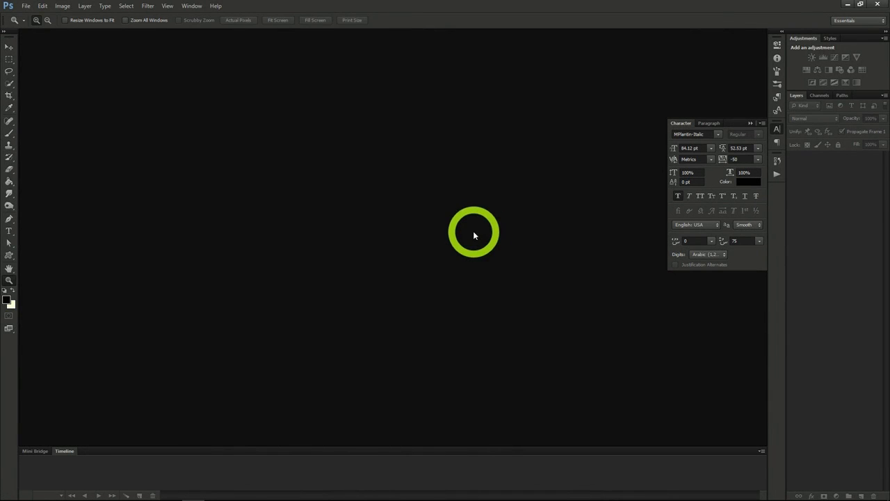
Create a new 851 x 315 pixel document at 72 pixels/inch in RGB Color with a transparent background.
{"action": "left_click", "coordinate": [25, 7]}
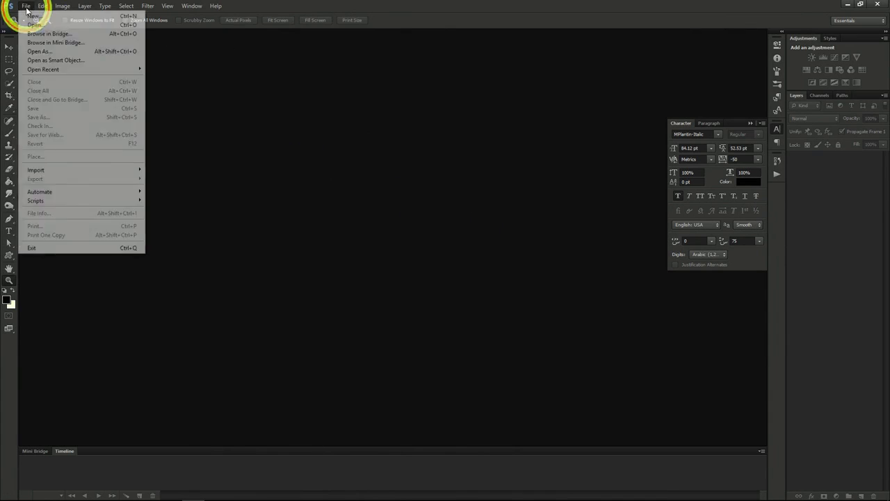
{"action": "left_click", "coordinate": [31, 15]}
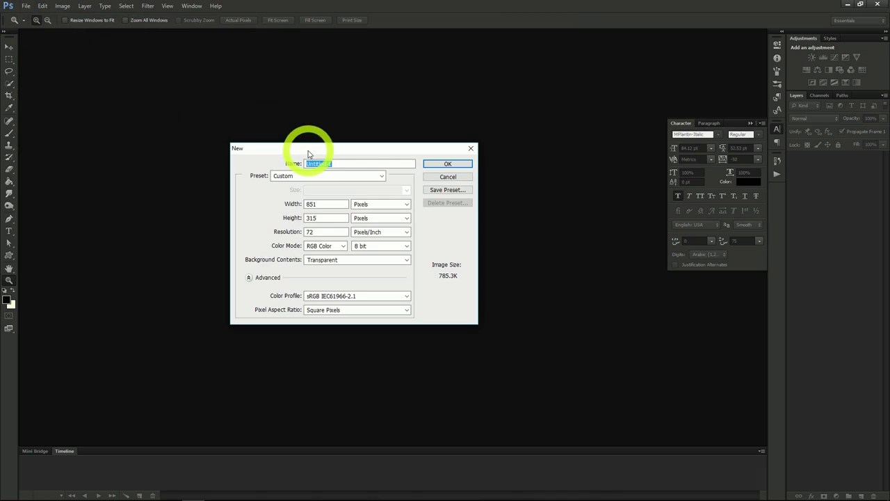
{"action": "left_click", "coordinate": [322, 204]}
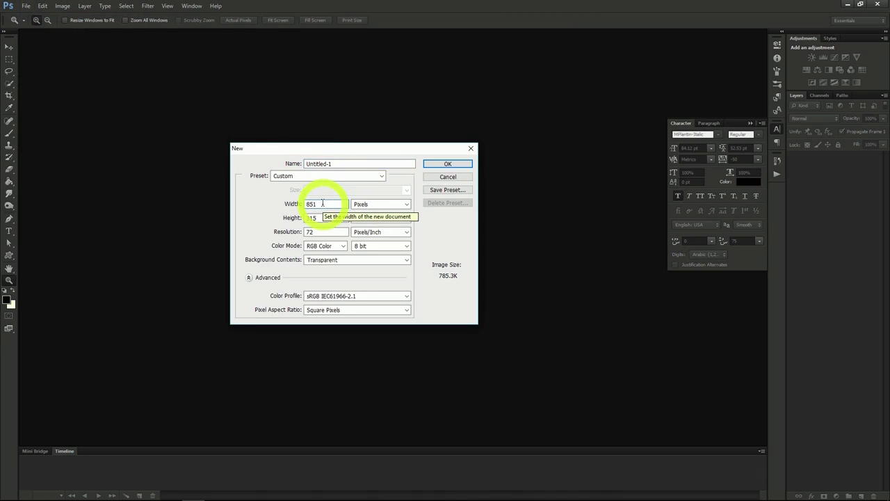
{"action": "left_click", "coordinate": [319, 217]}
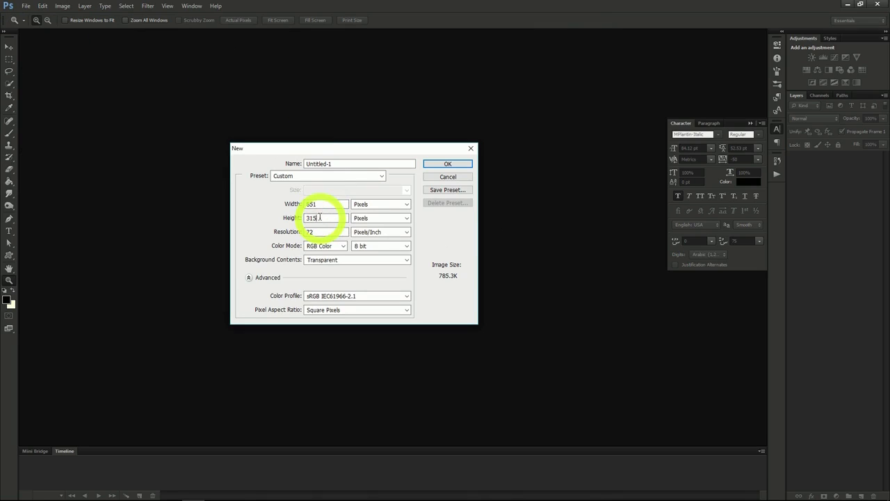
{"action": "left_click", "coordinate": [461, 166]}
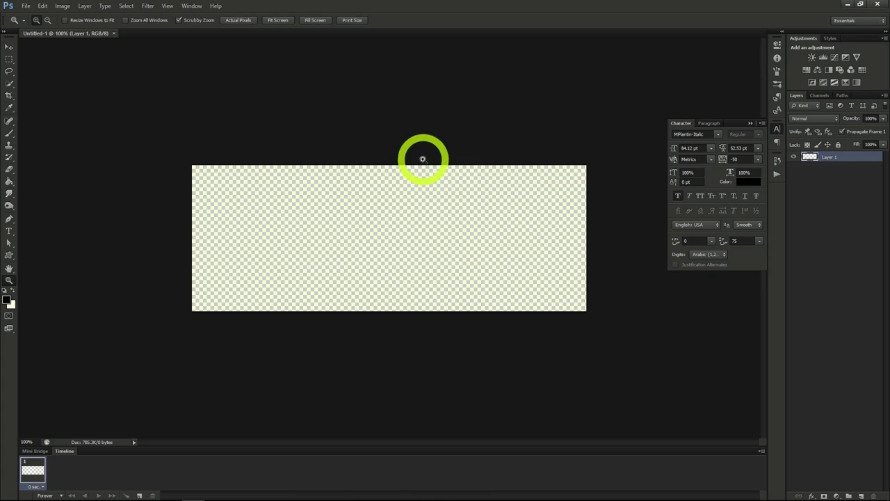
Open the videoblocks science laboratory room PNG from the 07_PS_Photoshop Project 4 folder.
{"action": "left_click", "coordinate": [26, 5]}
{"action": "left_click", "coordinate": [38, 26]}
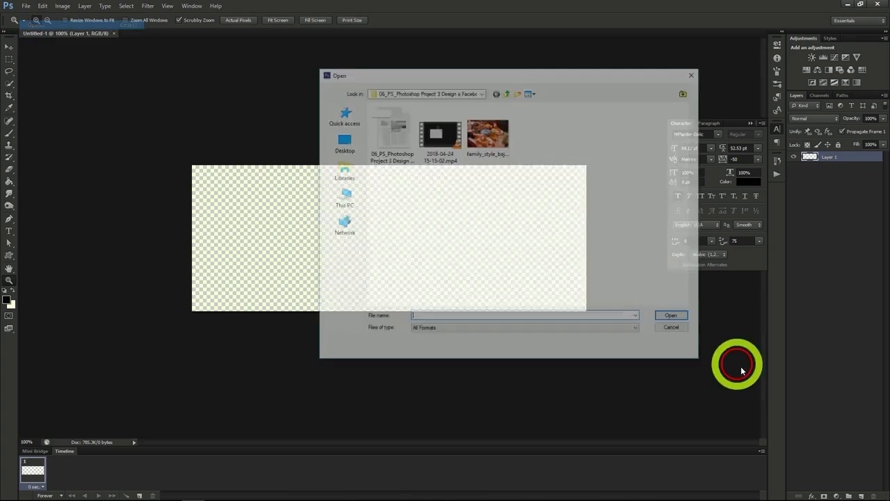
{"action": "left_click", "coordinate": [507, 93]}
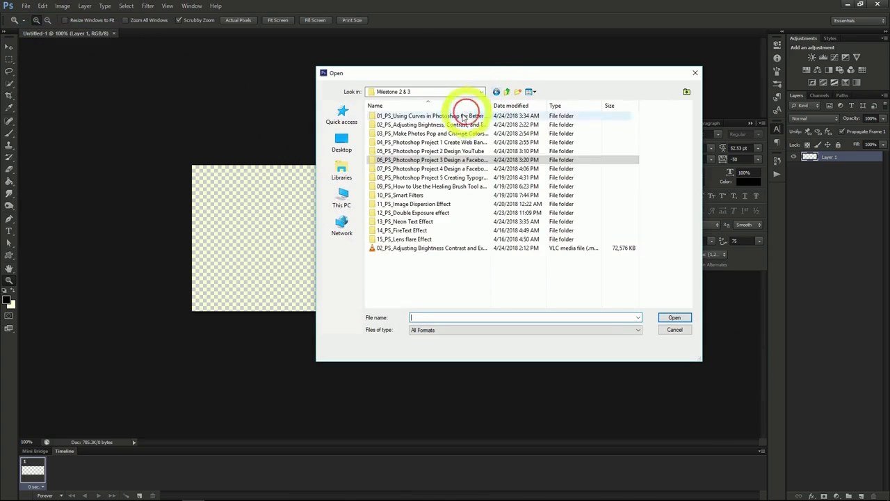
{"action": "double_click", "coordinate": [433, 169]}
{"action": "double_click", "coordinate": [537, 139]}
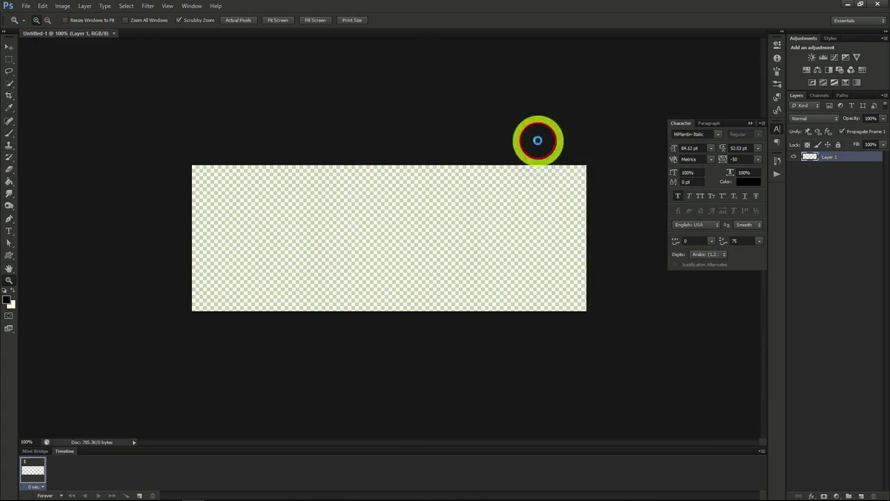
Select the entire laboratory image and copy it.
{"action": "left_click", "coordinate": [126, 7]}
{"action": "left_click", "coordinate": [124, 16]}
{"action": "left_click", "coordinate": [45, 8]}
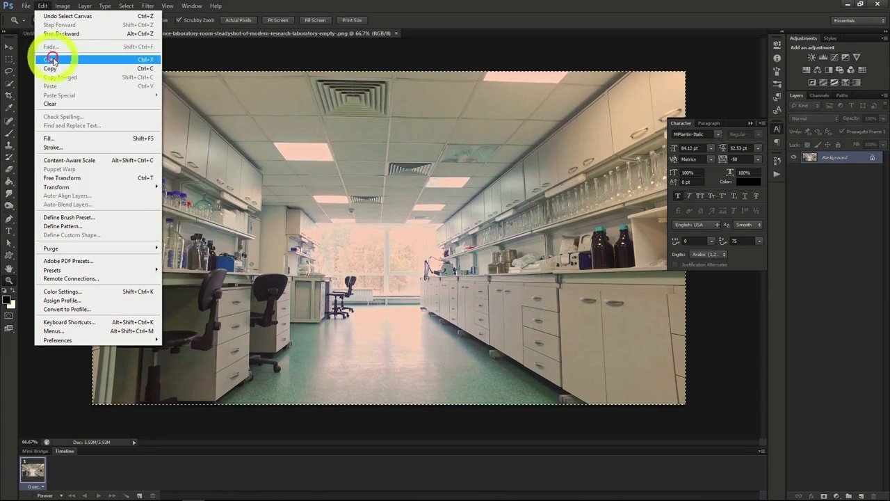
{"action": "left_click", "coordinate": [52, 69]}
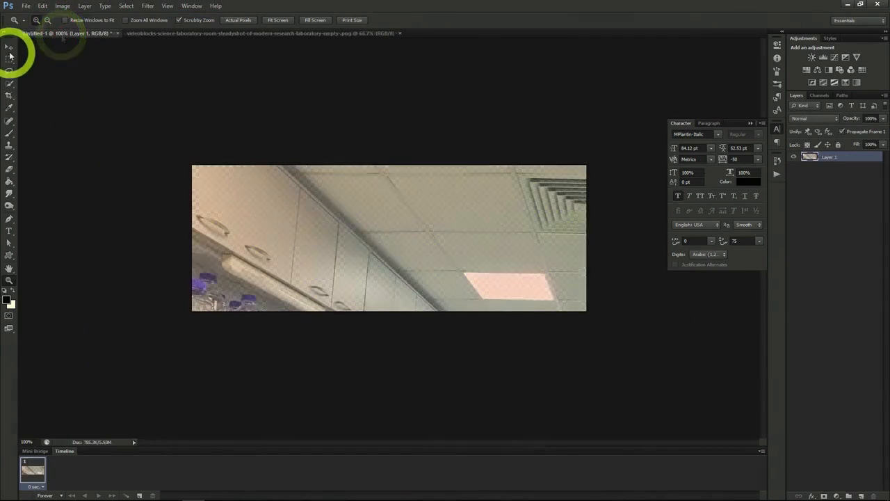
Paste the laboratory image into the 851 x 315 document and position it so the bottles, chairs and window fill the canvas.
{"action": "left_click", "coordinate": [9, 47]}
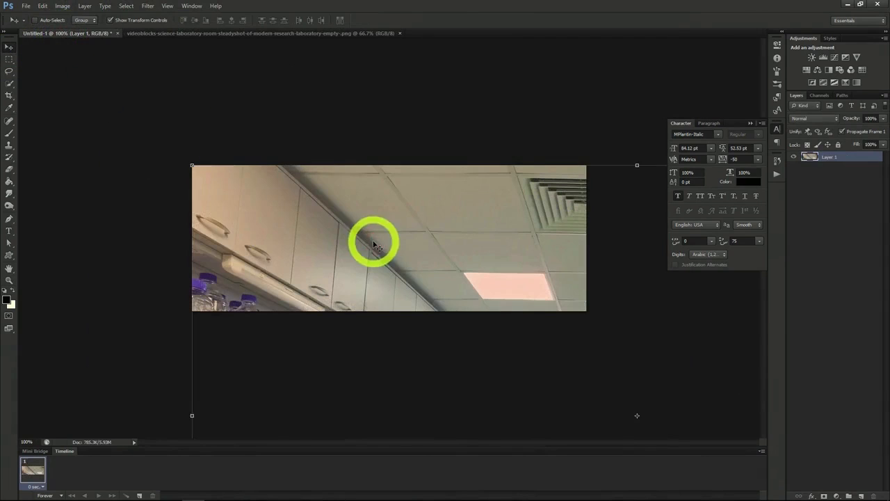
{"action": "left_click_drag", "start_coordinate": [374, 243], "coordinate": [318, 174]}
{"action": "left_click_drag", "start_coordinate": [408, 285], "coordinate": [380, 240]}
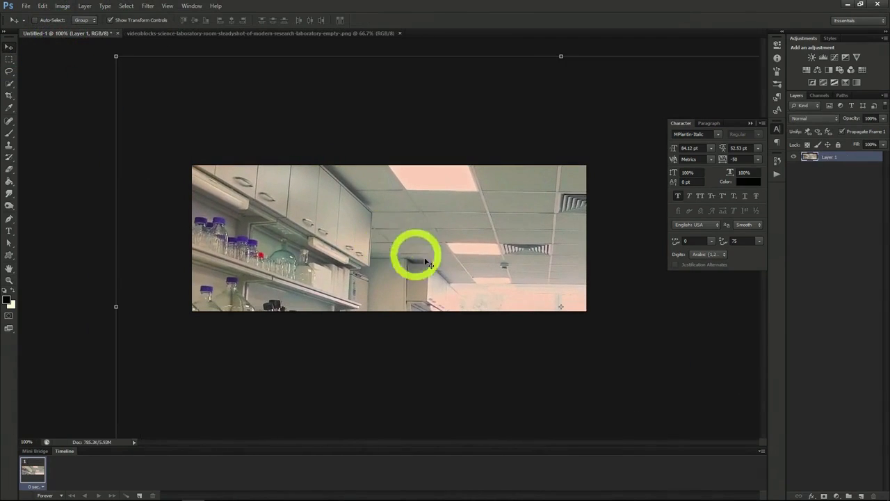
{"action": "left_click_drag", "start_coordinate": [441, 251], "coordinate": [365, 193]}
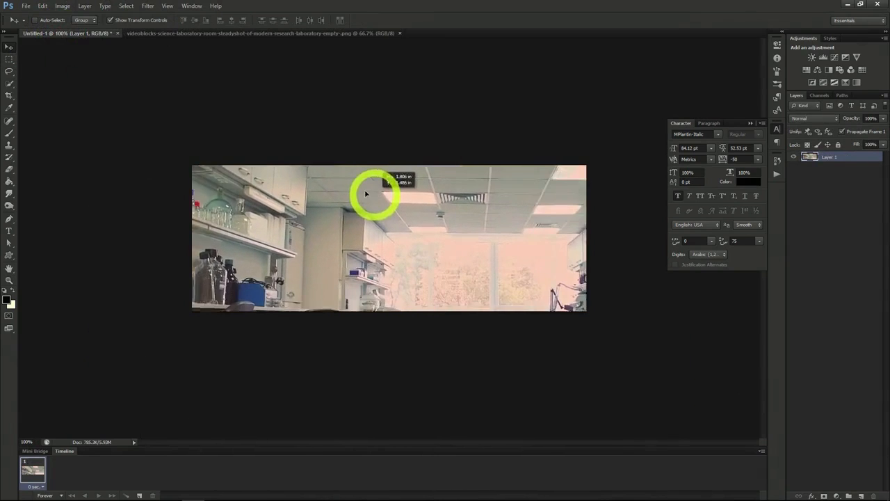
{"action": "left_click_drag", "start_coordinate": [403, 241], "coordinate": [386, 174]}
{"action": "left_click_drag", "start_coordinate": [441, 220], "coordinate": [551, 241]}
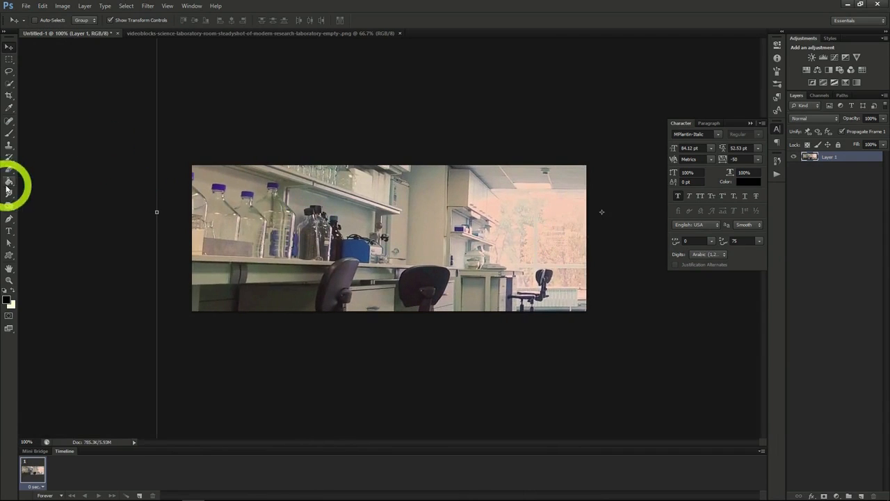
Add the text "Lab Crew 76" over the laboratory image in black MPlantin-Italic at 84.12 pt.
{"action": "left_click", "coordinate": [9, 231]}
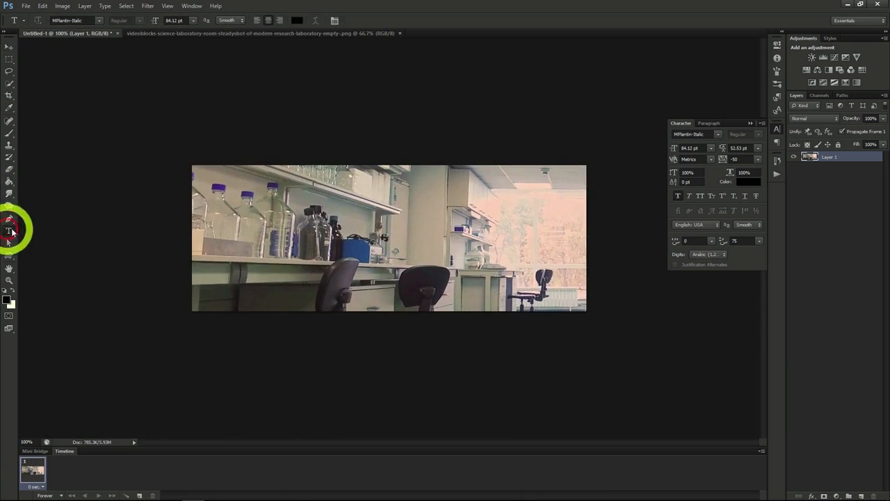
{"action": "left_click", "coordinate": [325, 239]}
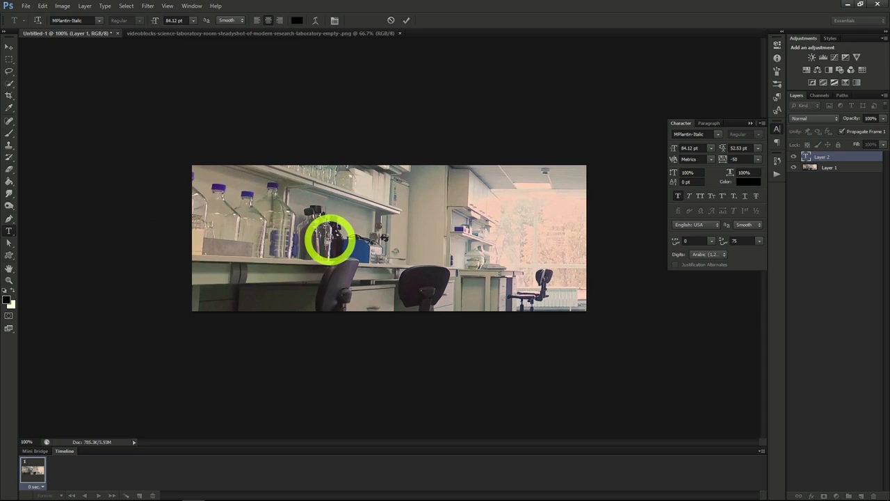
{"action": "type", "text": "Lab Crew 76"}
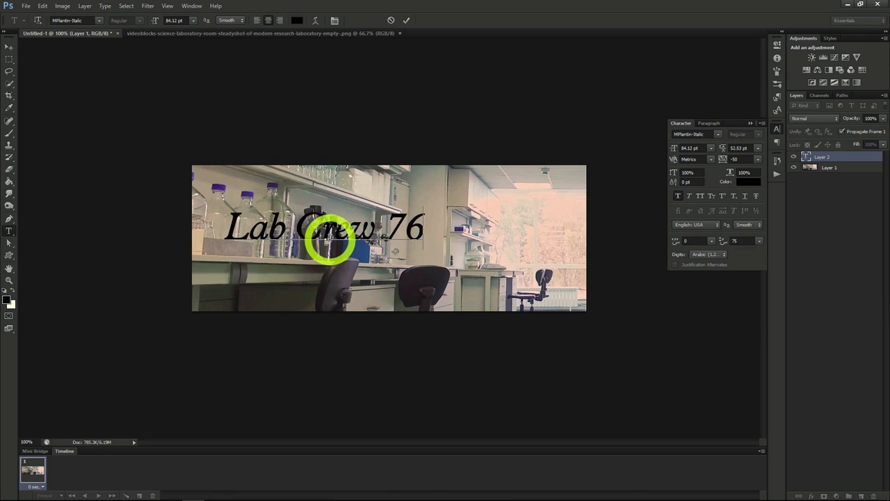
{"action": "left_click", "coordinate": [9, 47]}
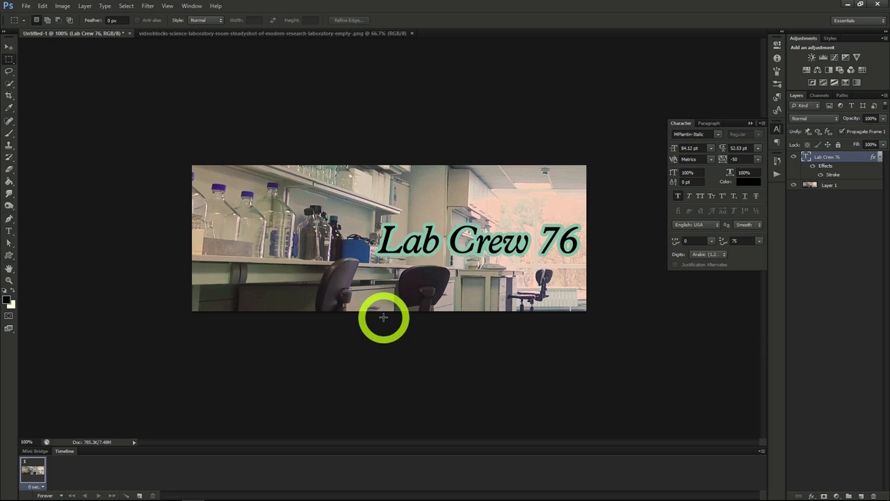
Save the Lab Crew 76 image as a Photoshop document with Maximize Compatibility enabled.
{"action": "left_click", "coordinate": [26, 5]}
{"action": "left_click", "coordinate": [39, 117]}
{"action": "left_click", "coordinate": [686, 235]}
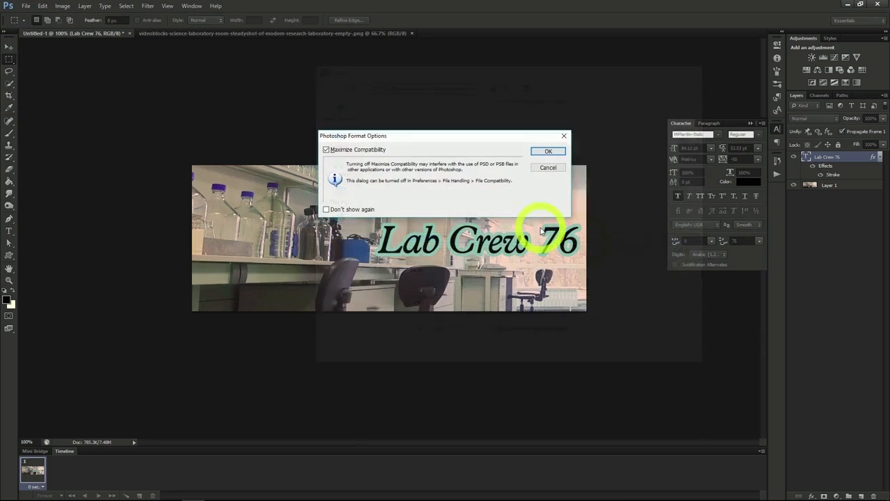
{"action": "left_click", "coordinate": [549, 152]}
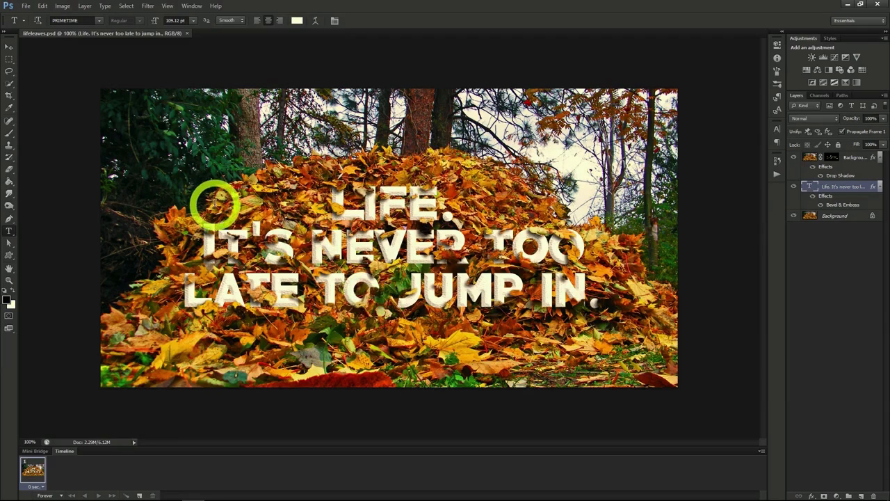
Open lifeleaves.png from the Photoshop Project 5 folder.
{"action": "left_click", "coordinate": [25, 6]}
{"action": "left_click", "coordinate": [31, 28]}
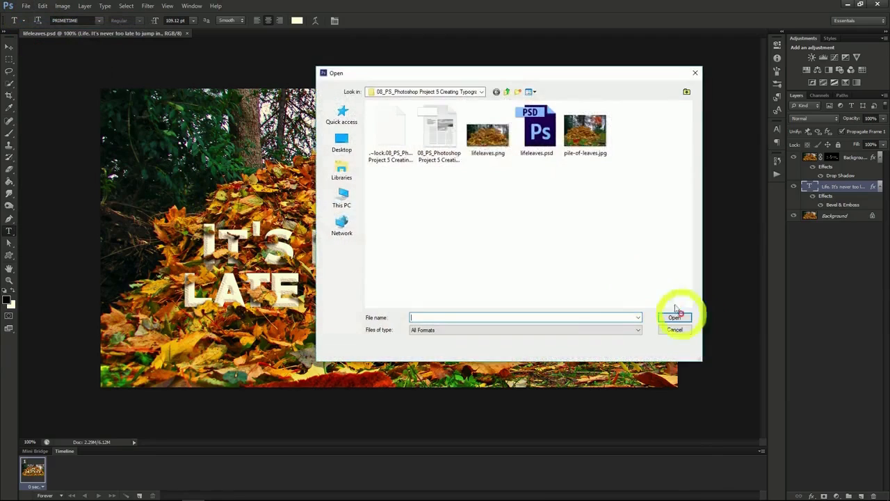
{"action": "double_click", "coordinate": [478, 132]}
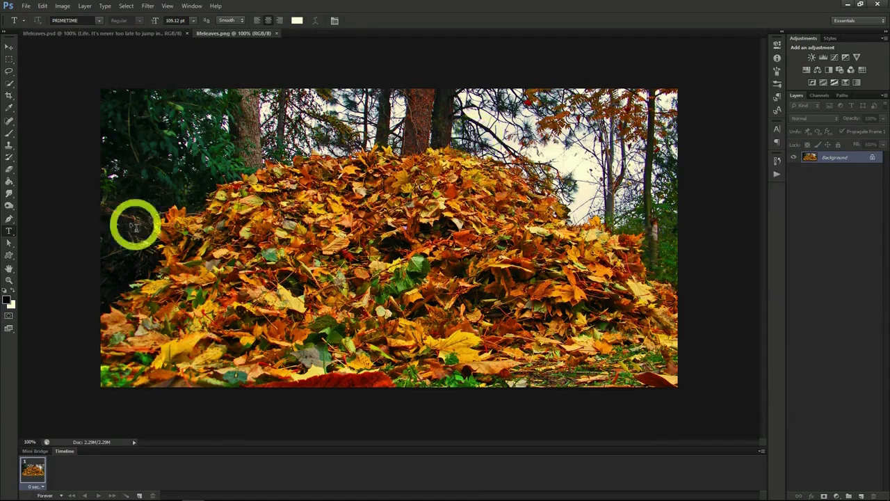
Add the three-line text "Life. It's never too late to jump in." over the leaf pile in PRIMETIME at 109.12 pt.
{"action": "left_click", "coordinate": [286, 222]}
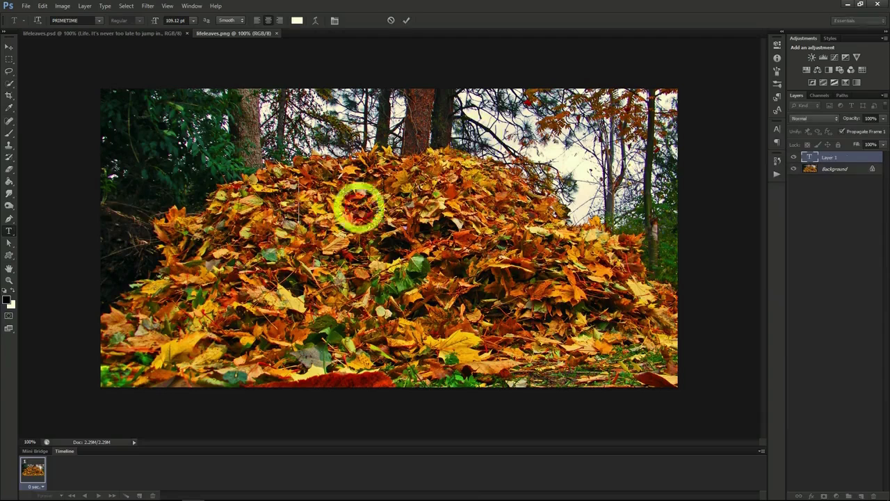
{"action": "type", "text": "LIFE"}
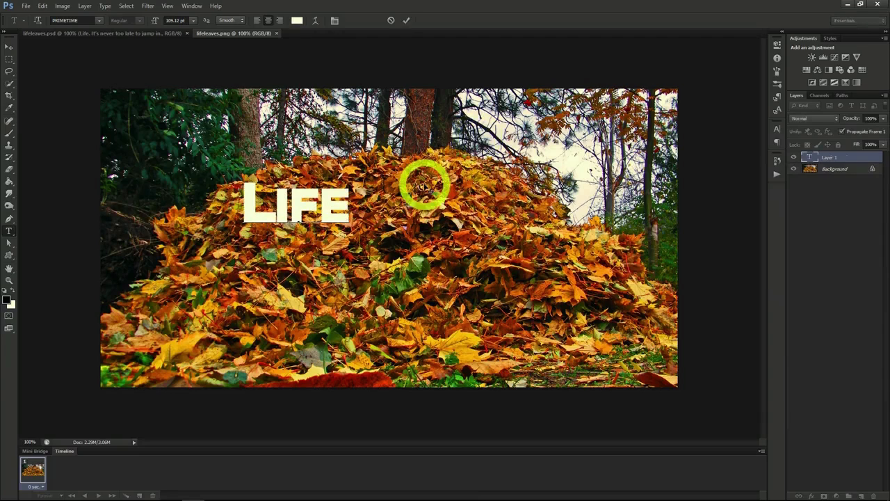
{"action": "type", "text": "."}
{"action": "key", "text": "Return"}
{"action": "type", "text": "It's never to"}
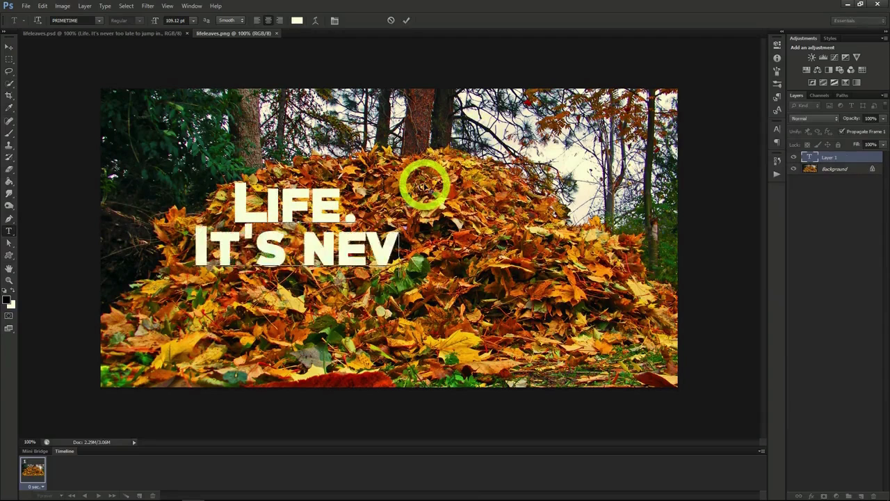
{"action": "type", "text": "o late"}
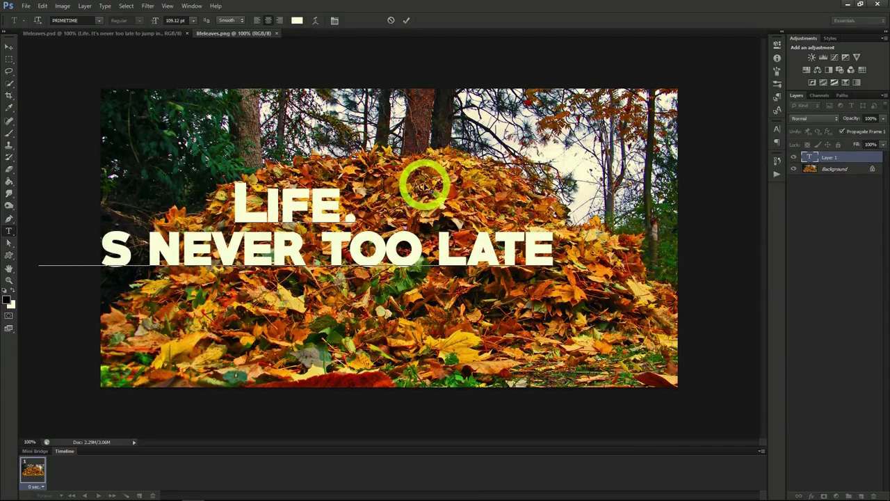
{"action": "key", "text": "Return"}
{"action": "type", "text": "to jump in."}
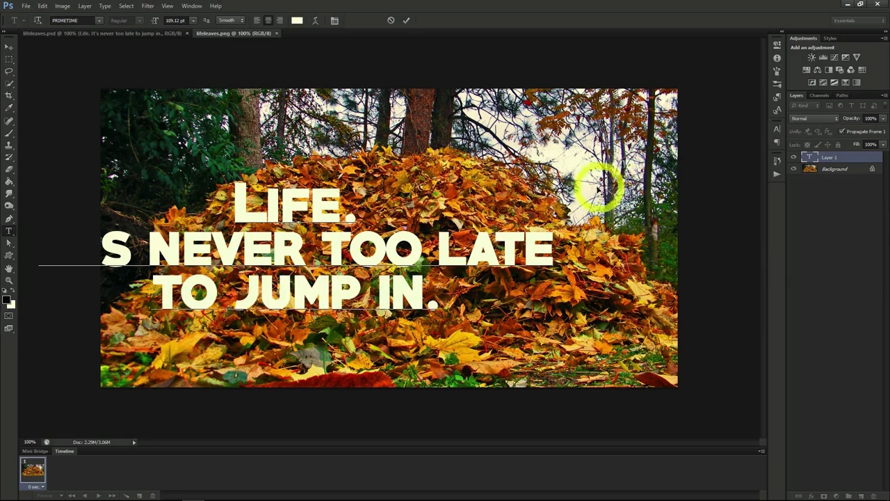
Center the text over the leaf pile and rebreak its lines as "Life.", "It's never too" and "late to jump in.".
{"action": "left_click_drag", "start_coordinate": [574, 184], "coordinate": [549, 182]}
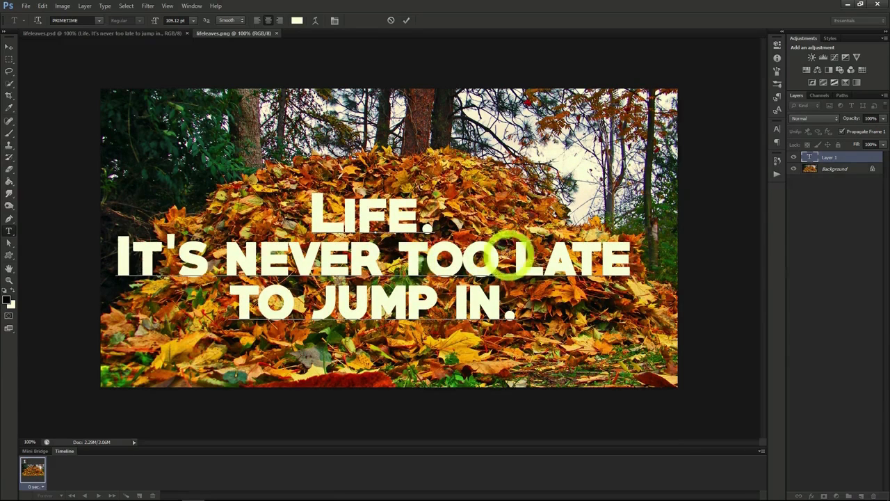
{"action": "left_click", "coordinate": [512, 255]}
{"action": "key", "text": "Return"}
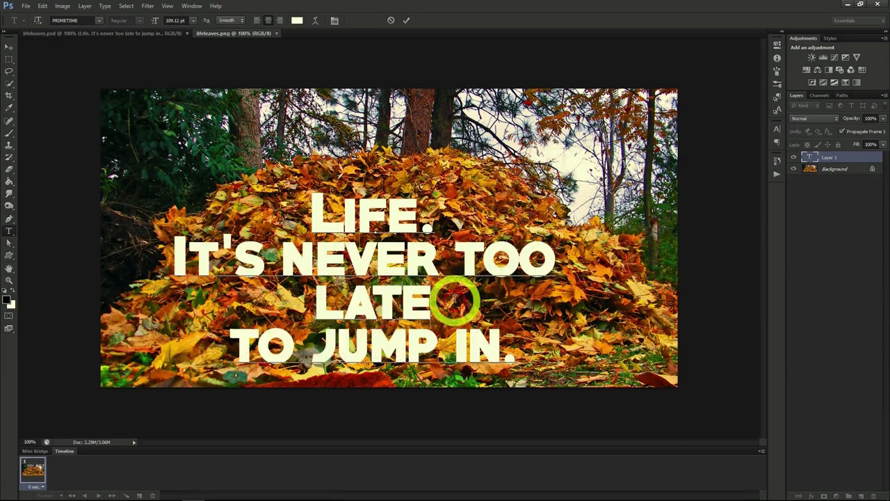
{"action": "left_click", "coordinate": [456, 300]}
{"action": "key", "text": "Delete"}
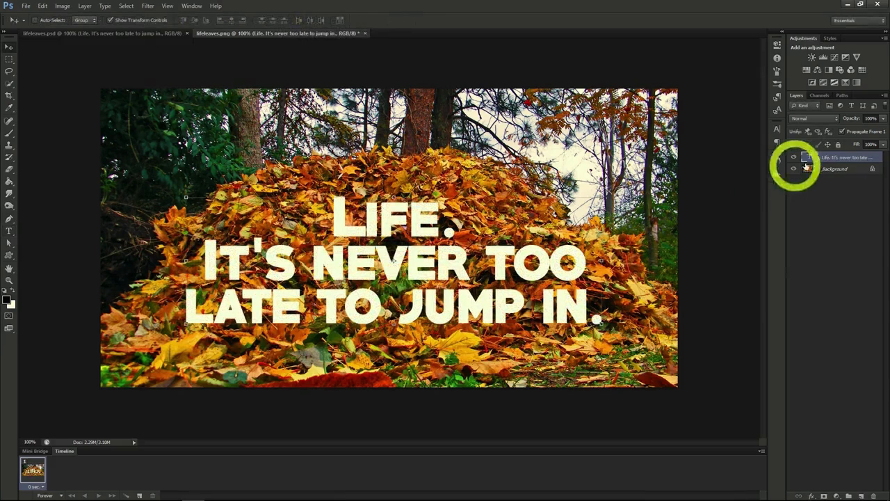
Duplicate the Background layer, place the copy above the text layer and lower the copy's opacity to 45%.
{"action": "left_click", "coordinate": [825, 169]}
{"action": "right_click", "coordinate": [831, 173]}
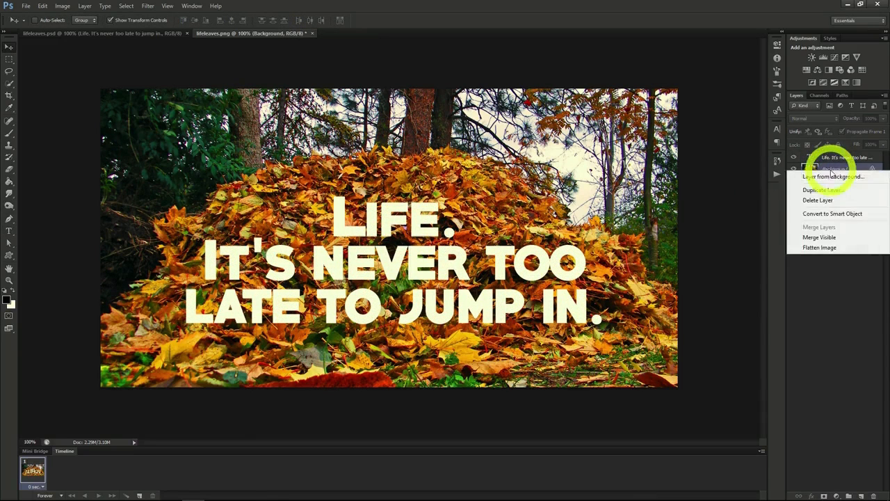
{"action": "left_click", "coordinate": [820, 190]}
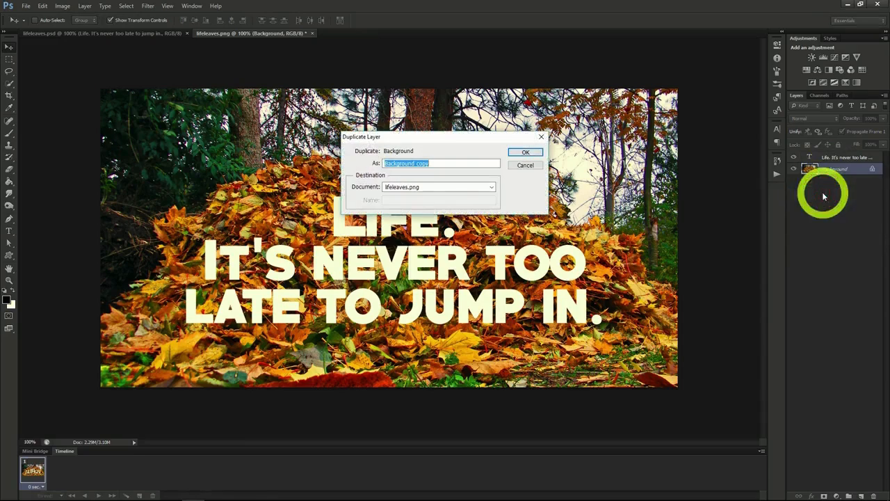
{"action": "left_click", "coordinate": [525, 153]}
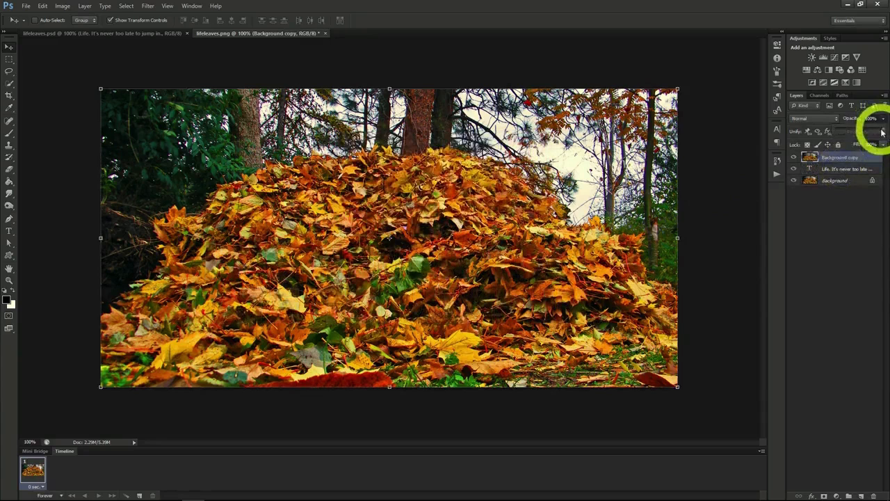
{"action": "left_click_drag", "start_coordinate": [877, 129], "coordinate": [861, 132]}
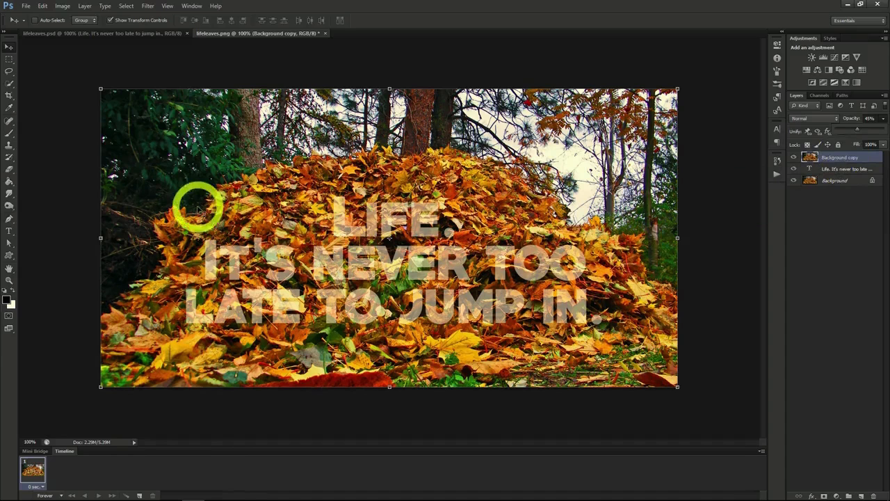
Mask the Background copy to Quick Selection areas of leaves overlapping the letters, and set its opacity to 100%.
{"action": "left_click", "coordinate": [9, 82]}
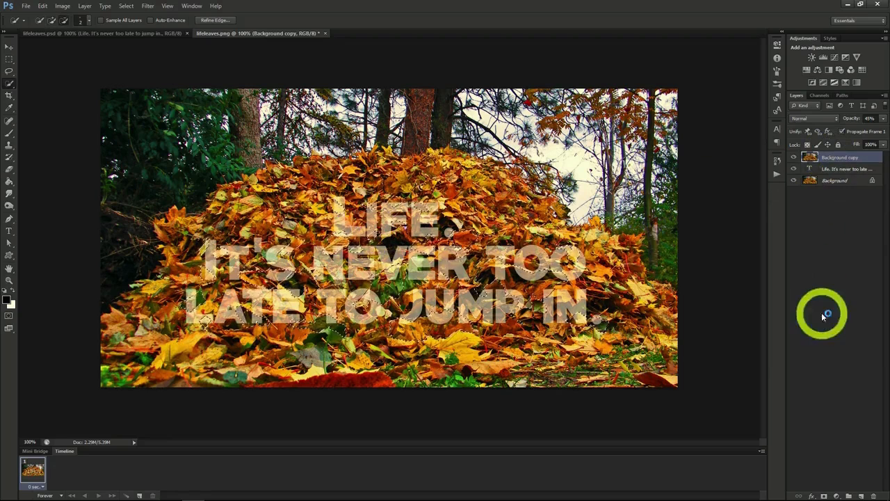
{"action": "left_click", "coordinate": [823, 495]}
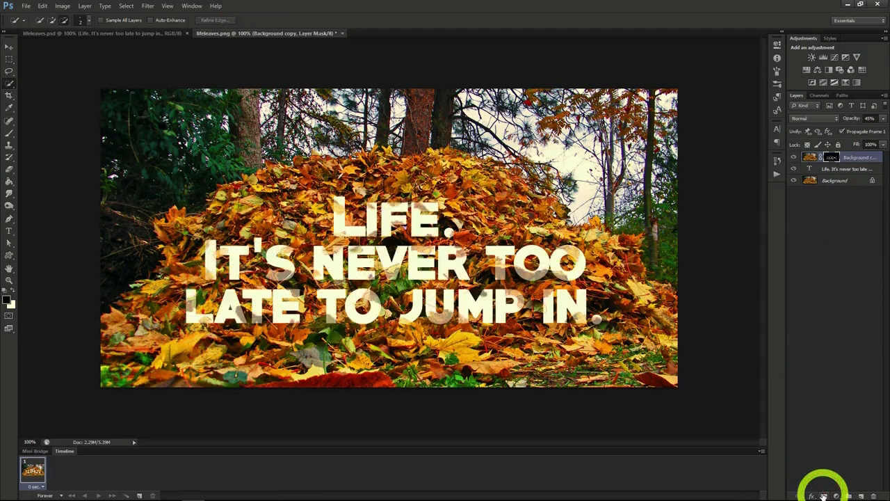
{"action": "left_click", "coordinate": [882, 119]}
{"action": "left_click_drag", "start_coordinate": [875, 131], "coordinate": [888, 132]}
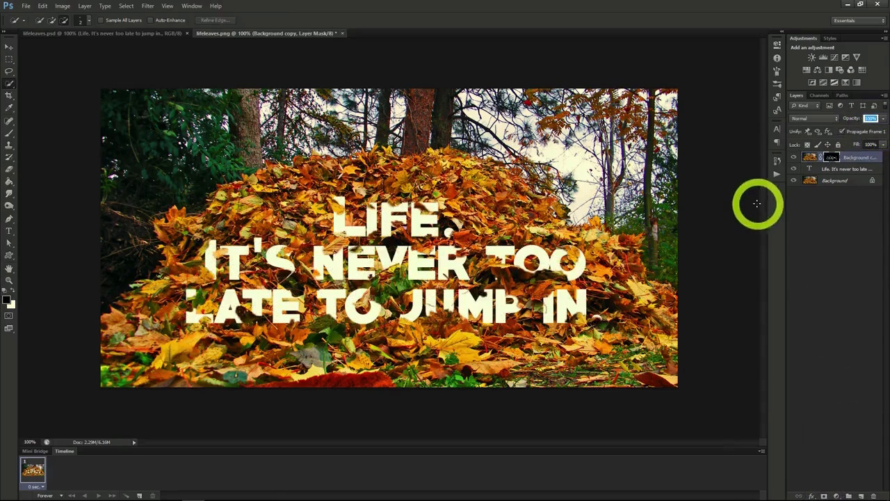
Apply a default Drop Shadow layer style to the masked Background copy.
{"action": "right_click", "coordinate": [846, 158]}
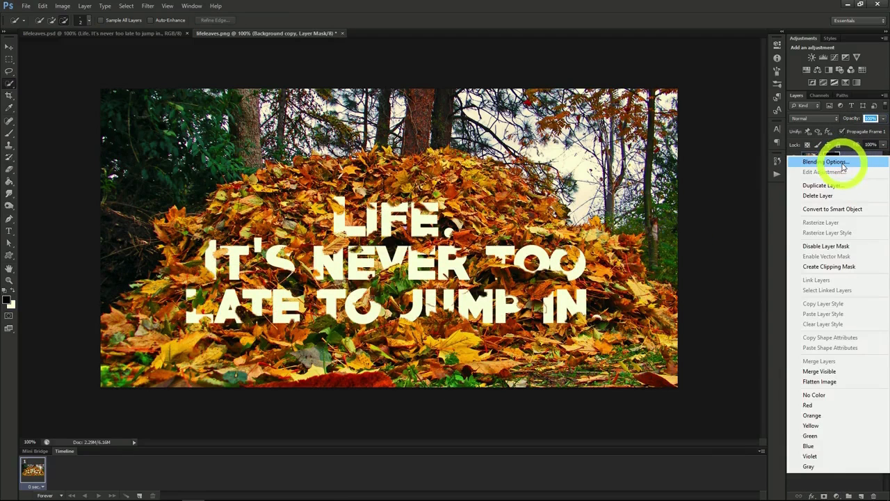
{"action": "left_click", "coordinate": [843, 162]}
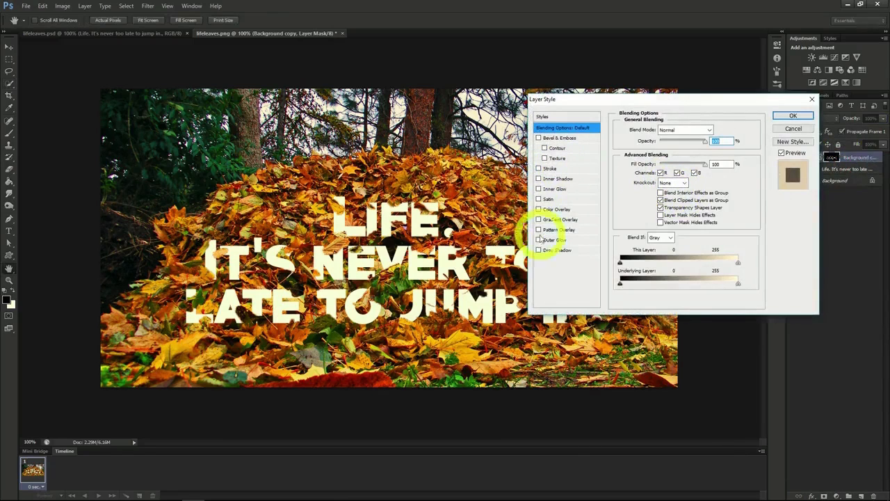
{"action": "left_click", "coordinate": [539, 250]}
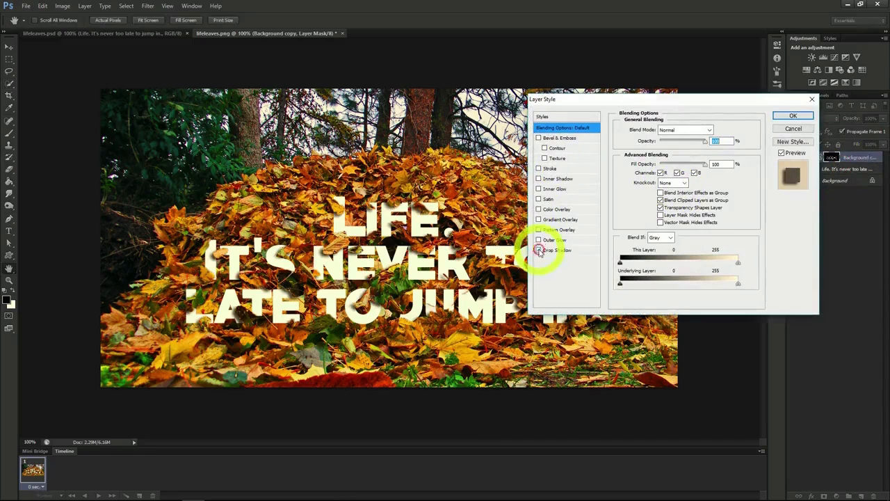
{"action": "left_click", "coordinate": [793, 117]}
Add a Pattern Overlay to the text layer with the grey-brown rough texture pattern at reduced opacity.
{"action": "left_click", "coordinate": [835, 187]}
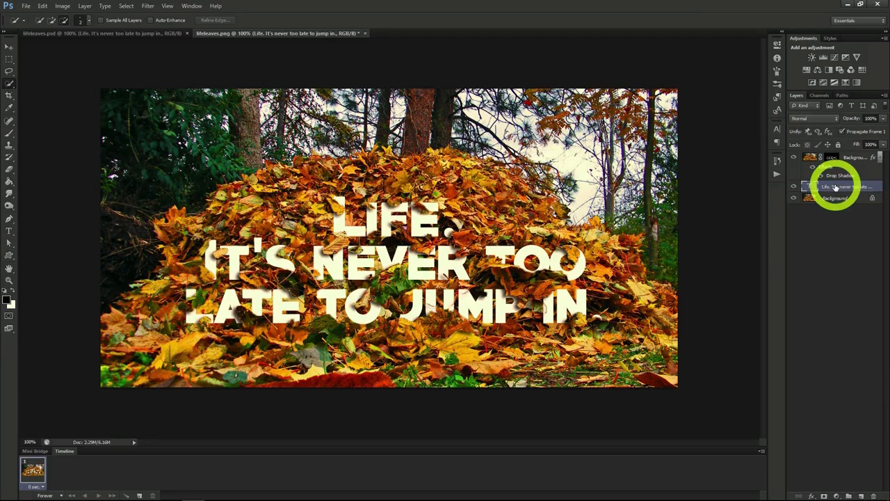
{"action": "right_click", "coordinate": [835, 187]}
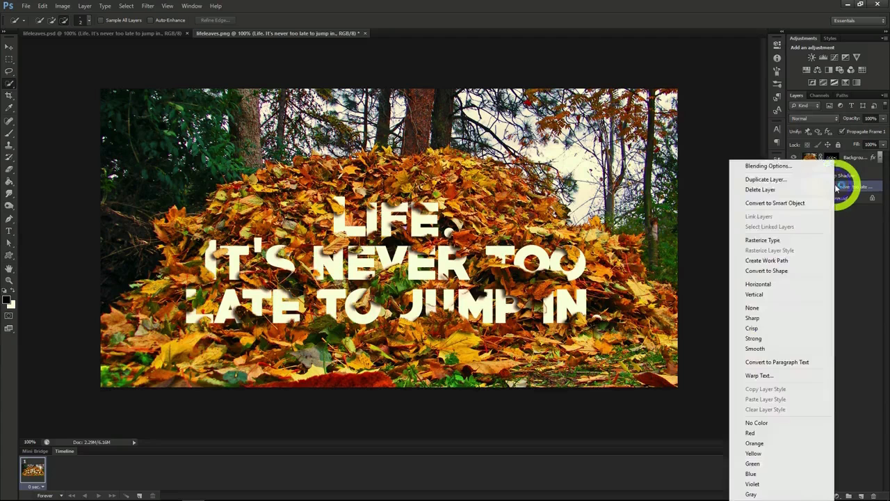
{"action": "left_click", "coordinate": [776, 167]}
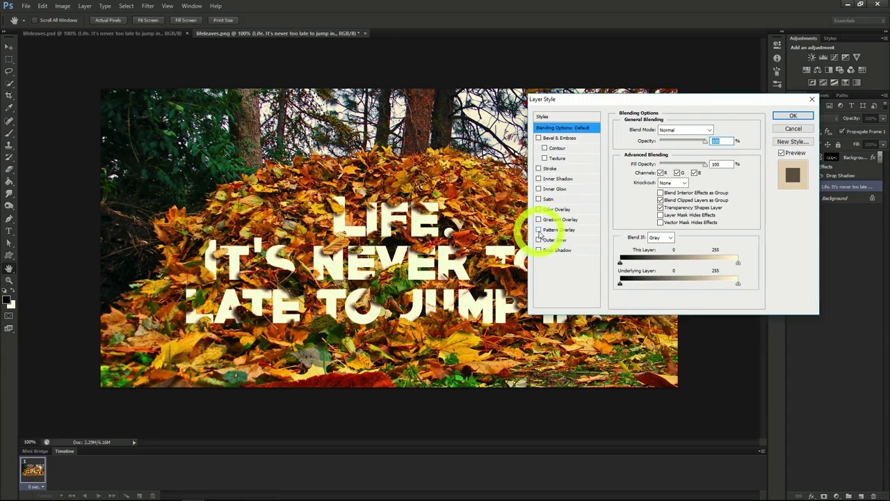
{"action": "left_click", "coordinate": [539, 231]}
{"action": "left_click", "coordinate": [555, 233]}
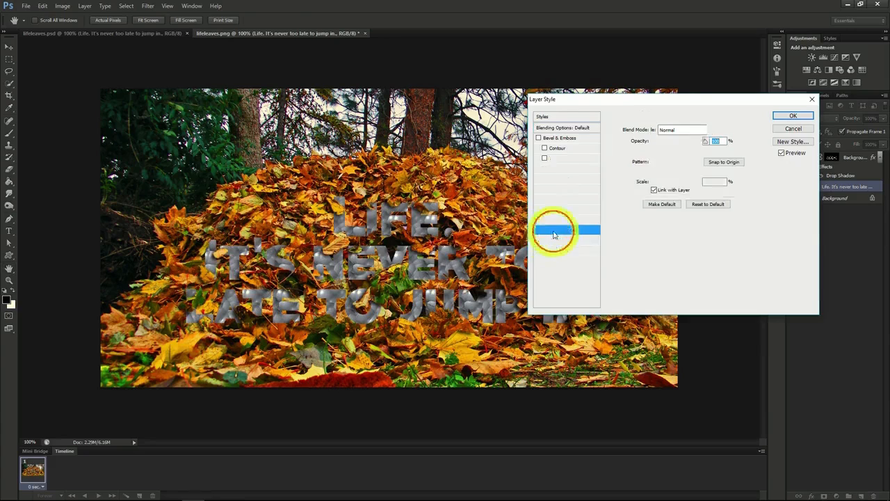
{"action": "left_click", "coordinate": [682, 161]}
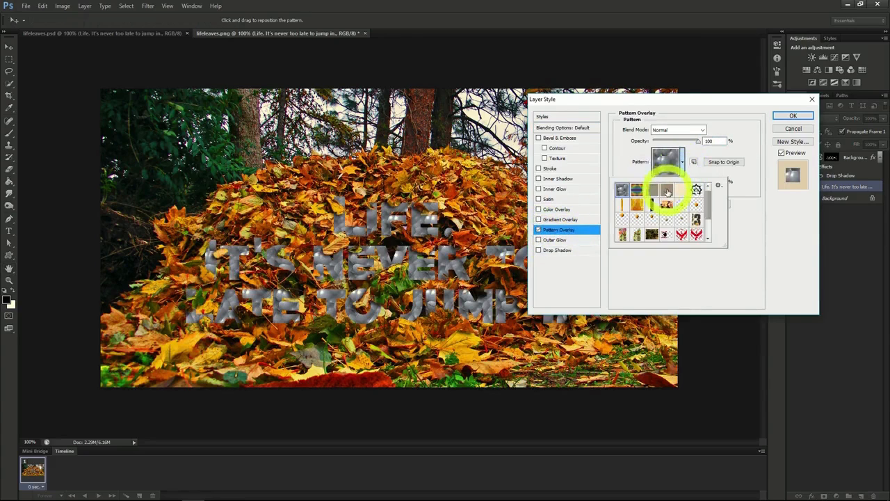
{"action": "left_click", "coordinate": [667, 191]}
{"action": "left_click", "coordinate": [698, 143]}
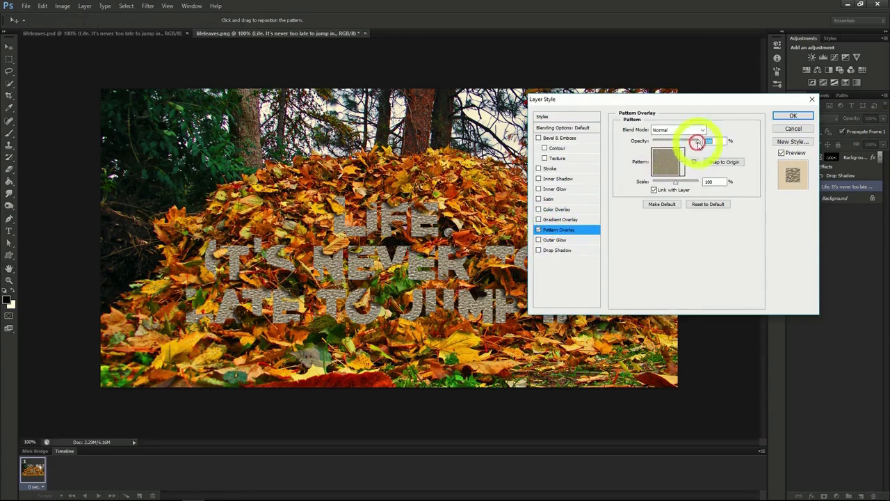
{"action": "left_click_drag", "start_coordinate": [696, 141], "coordinate": [665, 142]}
{"action": "left_click", "coordinate": [782, 117]}
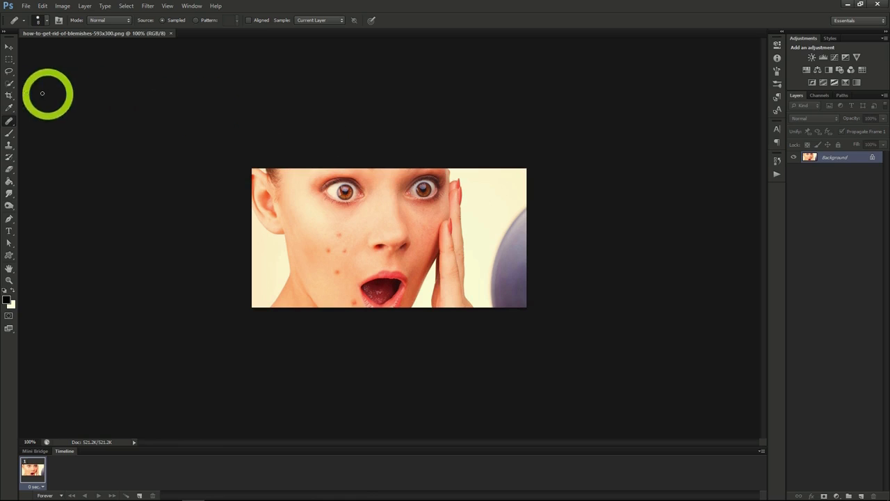
Remove the upper cheek blemishes using the Healing Brush at size 20 with nearby clear skin as the source.
{"action": "left_click", "coordinate": [6, 111]}
{"action": "left_click", "coordinate": [10, 123]}
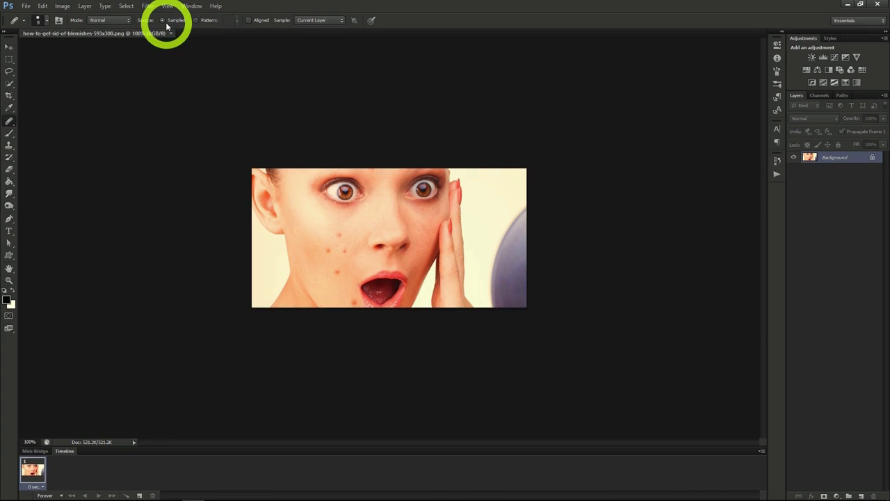
{"action": "left_click", "coordinate": [347, 230], "text": "alt"}
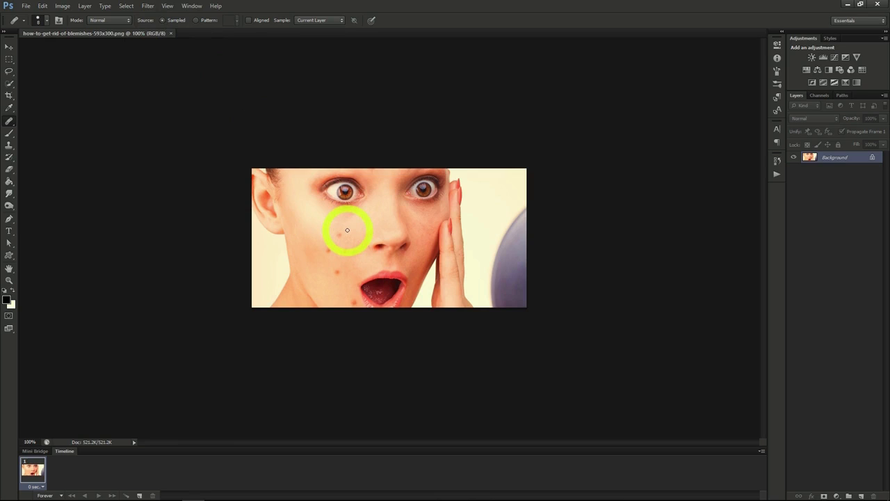
{"action": "left_click_drag", "start_coordinate": [348, 230], "coordinate": [340, 235]}
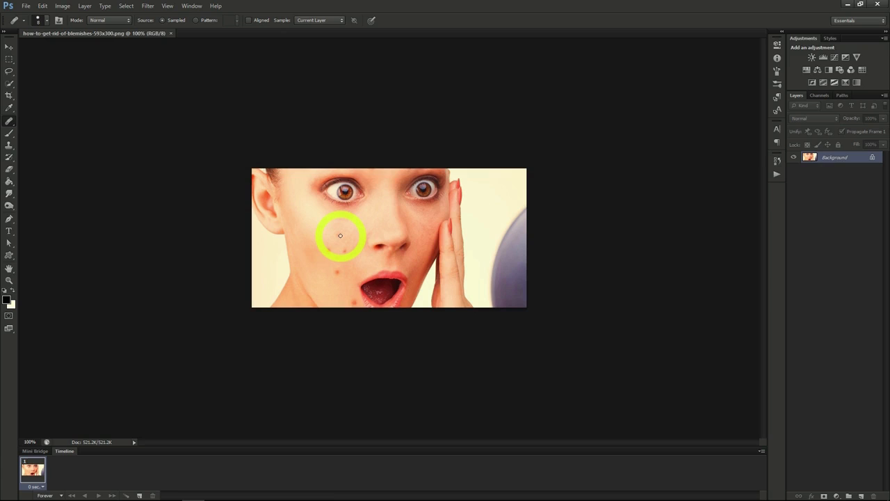
{"action": "key", "text": "bracketright"}
{"action": "left_click", "coordinate": [340, 234]}
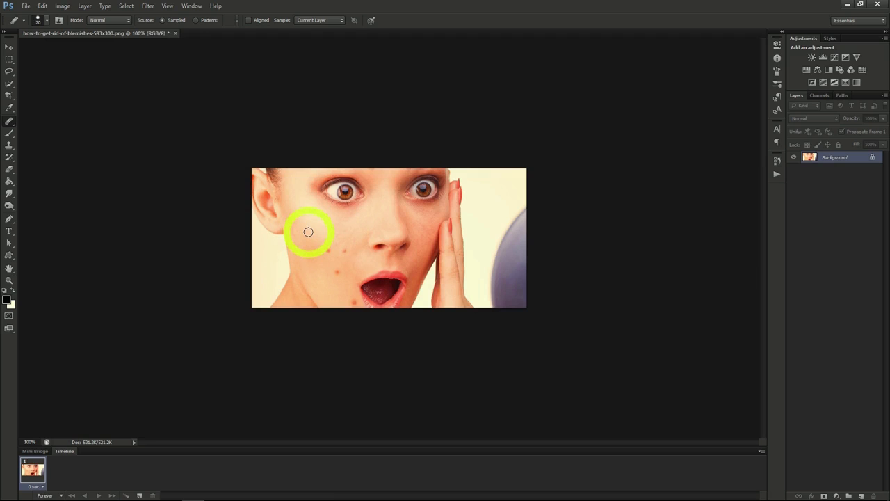
{"action": "left_click", "coordinate": [341, 252]}
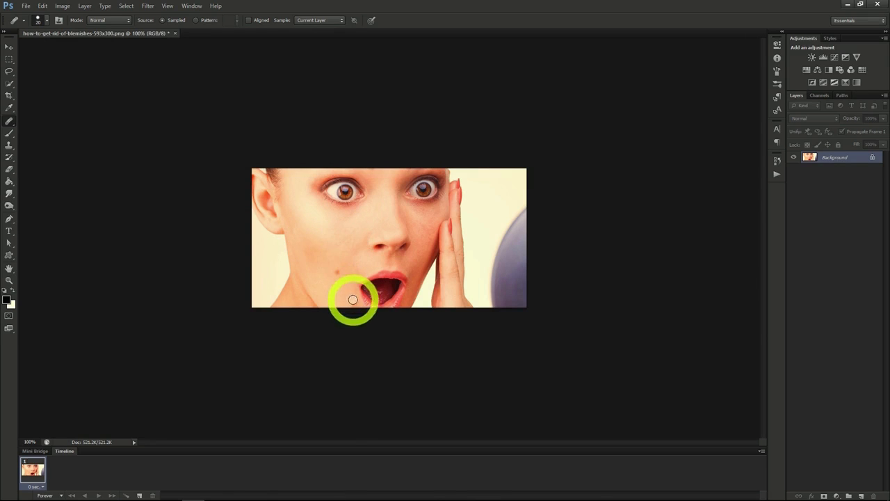
{"action": "left_click", "coordinate": [311, 255]}
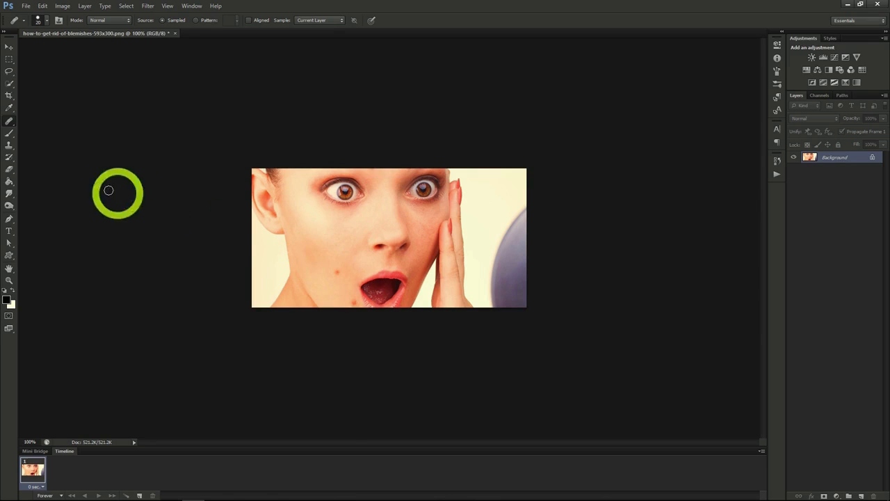
Remove the lower cheek blemish with the Spot Healing Brush set to Proximity Match.
{"action": "right_click", "coordinate": [9, 120]}
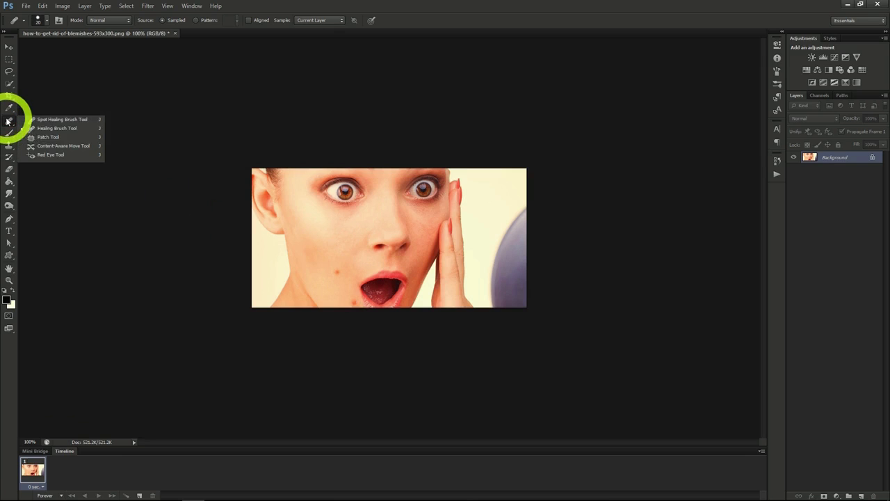
{"action": "left_click", "coordinate": [47, 121]}
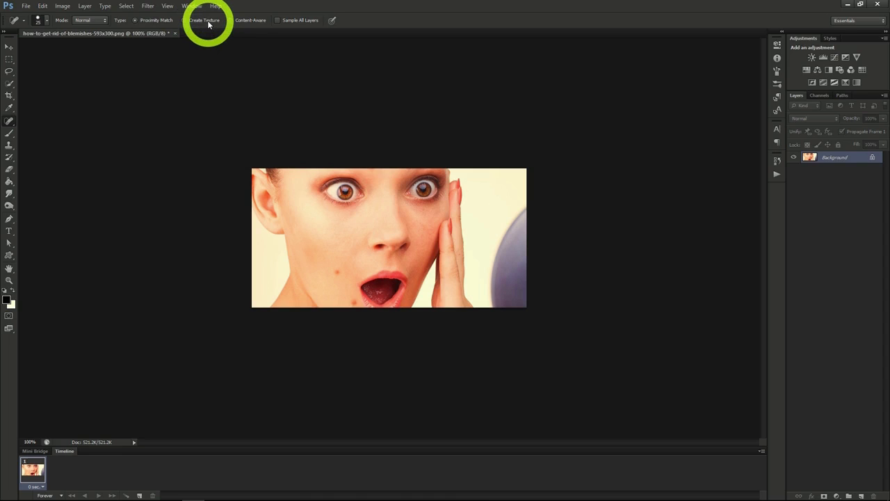
{"action": "left_click", "coordinate": [249, 20]}
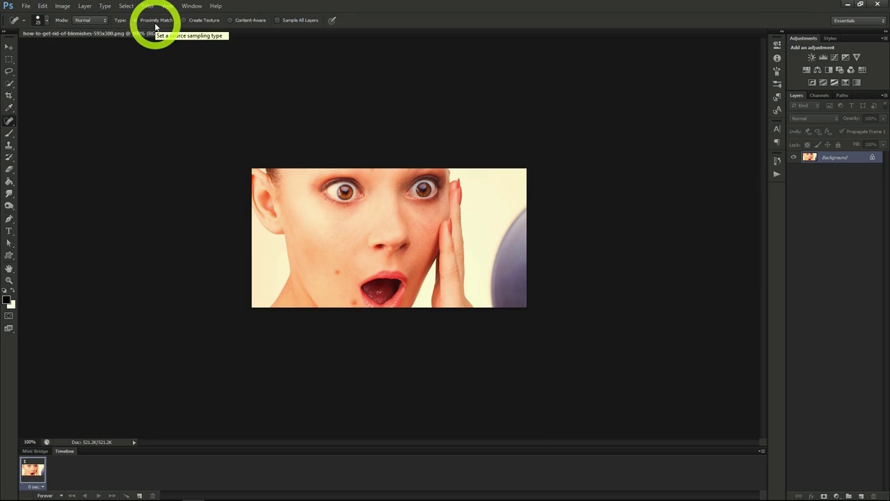
{"action": "left_click", "coordinate": [338, 272]}
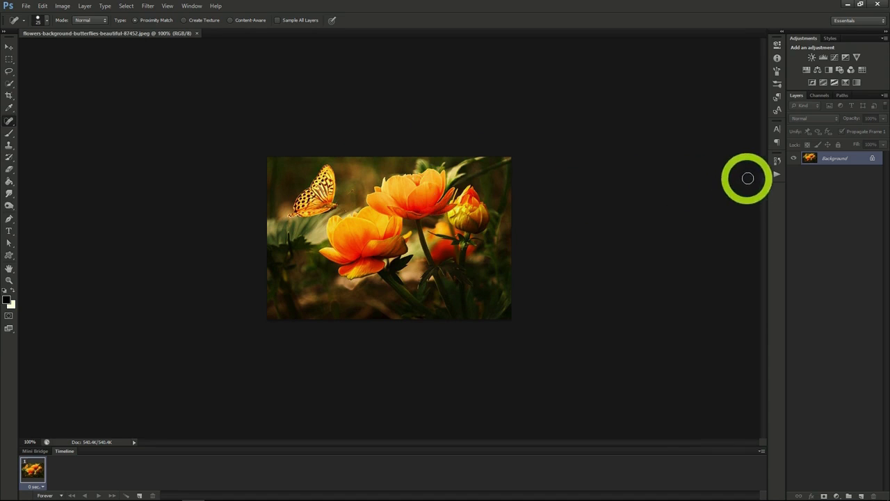
Convert the flower photo's Background layer to a Smart Object and apply Stained Glass with cell size 2, border thickness 1 and light intensity 2.
{"action": "right_click", "coordinate": [829, 158]}
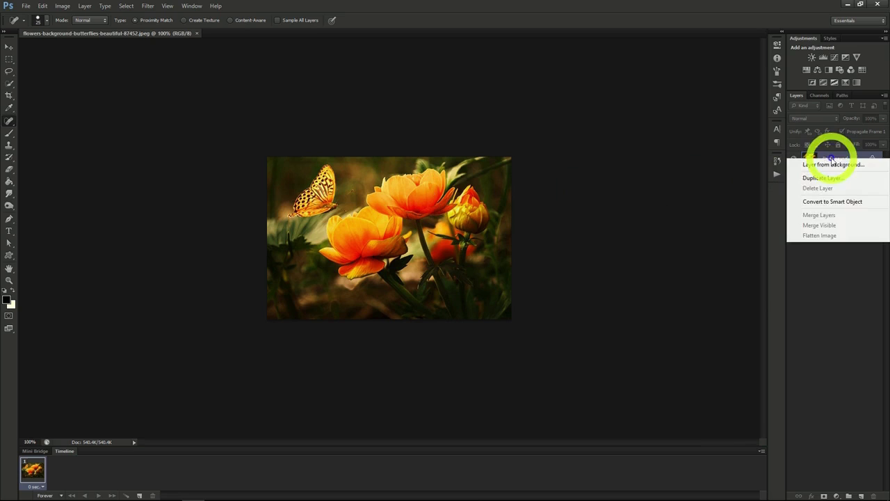
{"action": "left_click", "coordinate": [829, 203]}
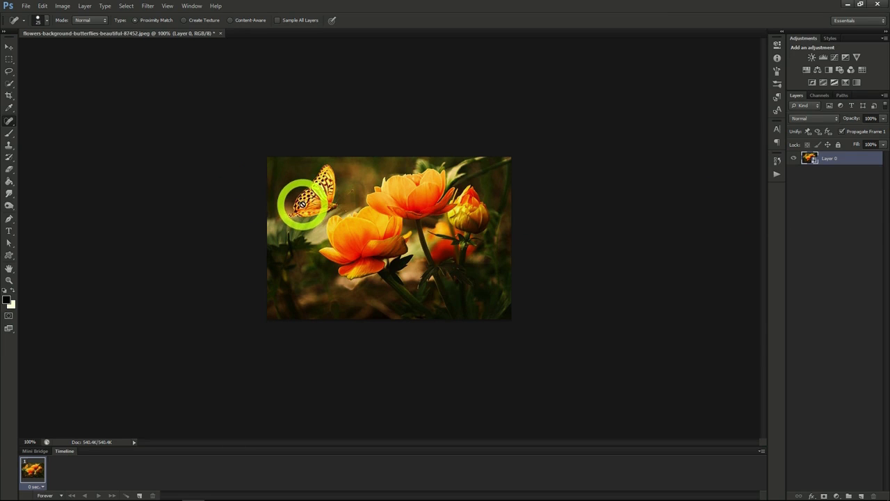
{"action": "left_click", "coordinate": [147, 5]}
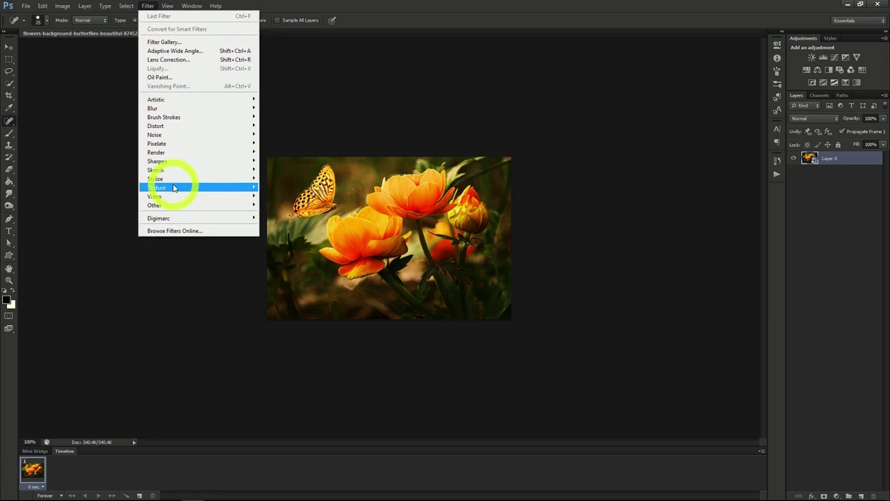
{"action": "mouse_move", "coordinate": [173, 188]}
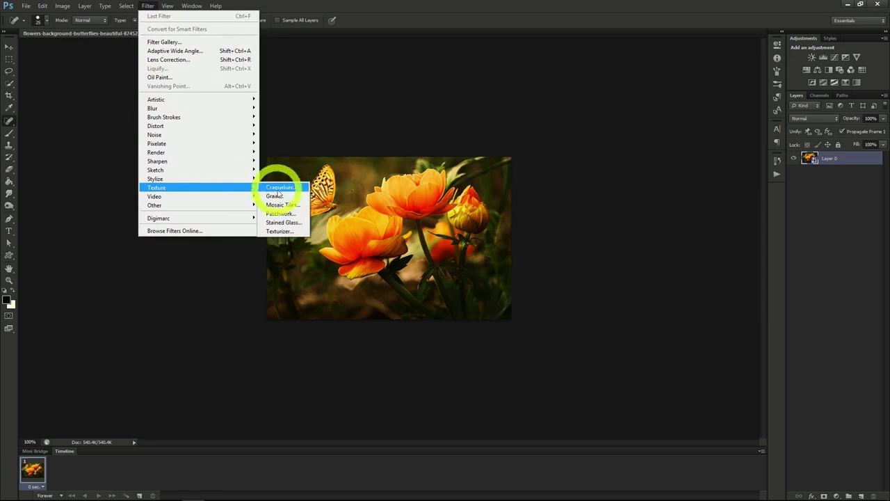
{"action": "left_click", "coordinate": [282, 221]}
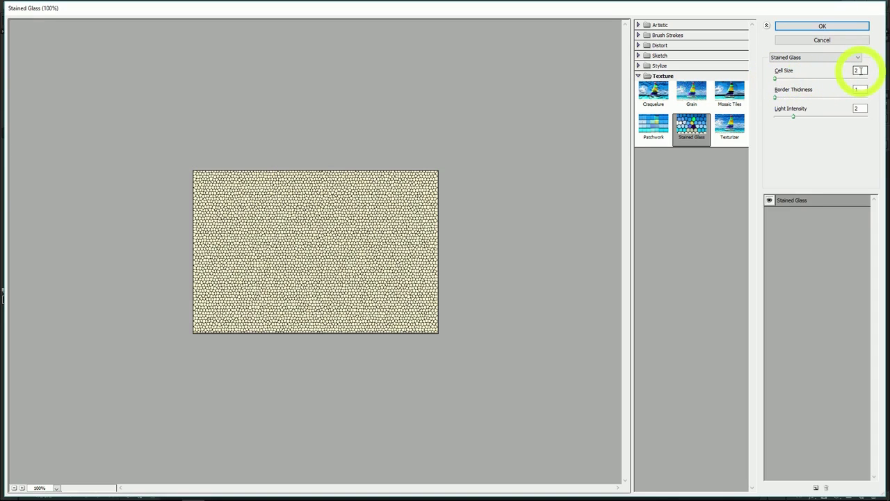
{"action": "left_click", "coordinate": [824, 25]}
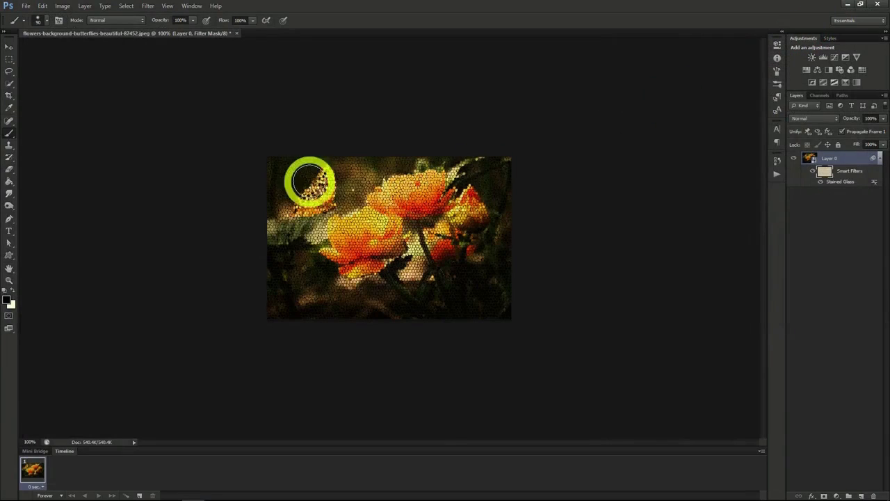
Mask the Stained Glass filter off the butterfly, and restore the effect around its edges with a white size 30 brush.
{"action": "mouse_move", "coordinate": [309, 182]}
{"action": "left_mouse_down"}
{"action": "mouse_move", "coordinate": [300, 186]}
{"action": "mouse_move", "coordinate": [317, 202]}
{"action": "left_mouse_up"}
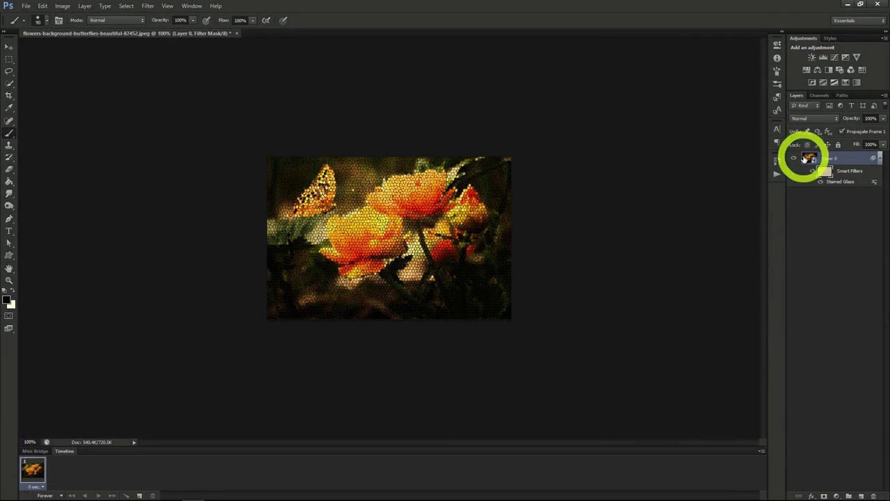
{"action": "left_click", "coordinate": [807, 158]}
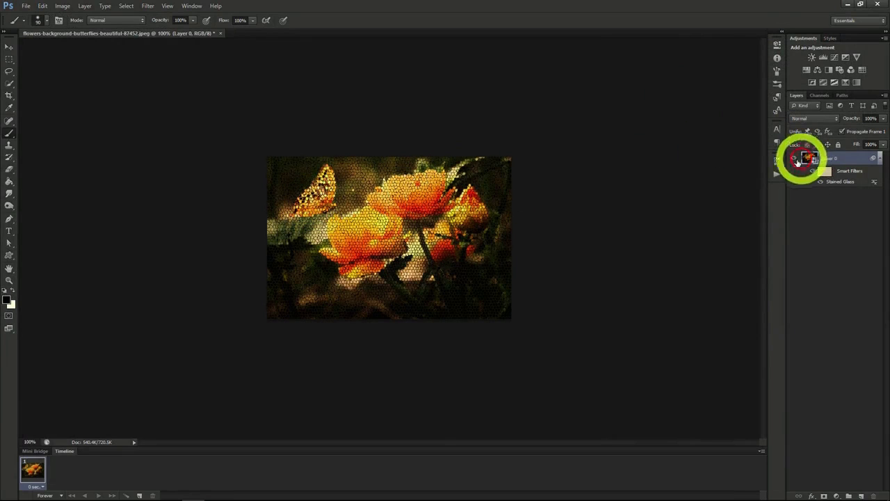
{"action": "left_click", "coordinate": [9, 83]}
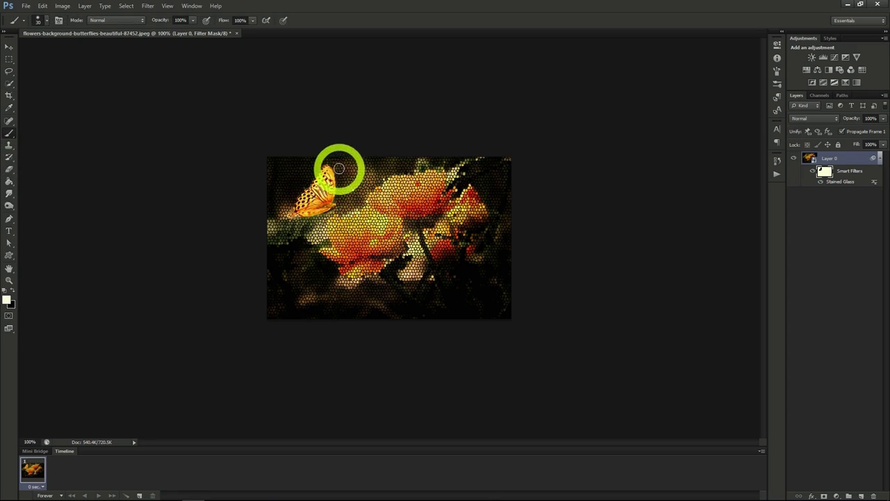
{"action": "mouse_move", "coordinate": [336, 162]}
{"action": "left_mouse_down"}
{"action": "mouse_move", "coordinate": [296, 172]}
{"action": "mouse_move", "coordinate": [286, 202]}
{"action": "left_mouse_up"}
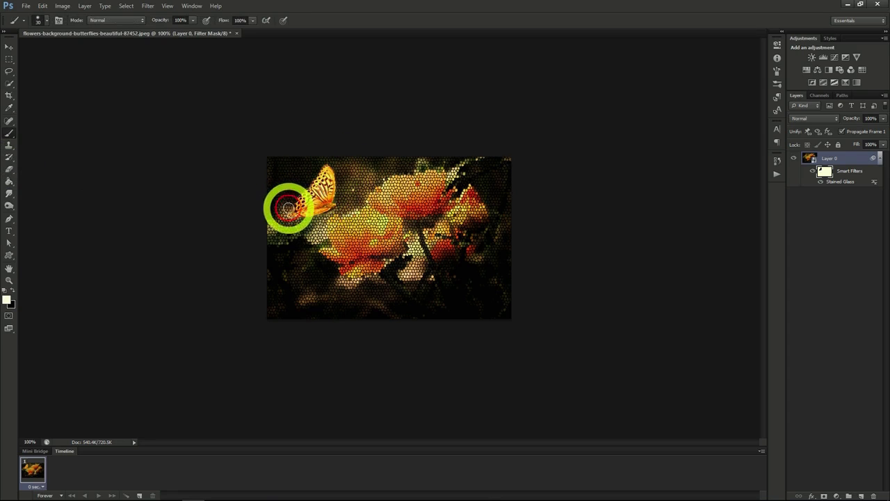